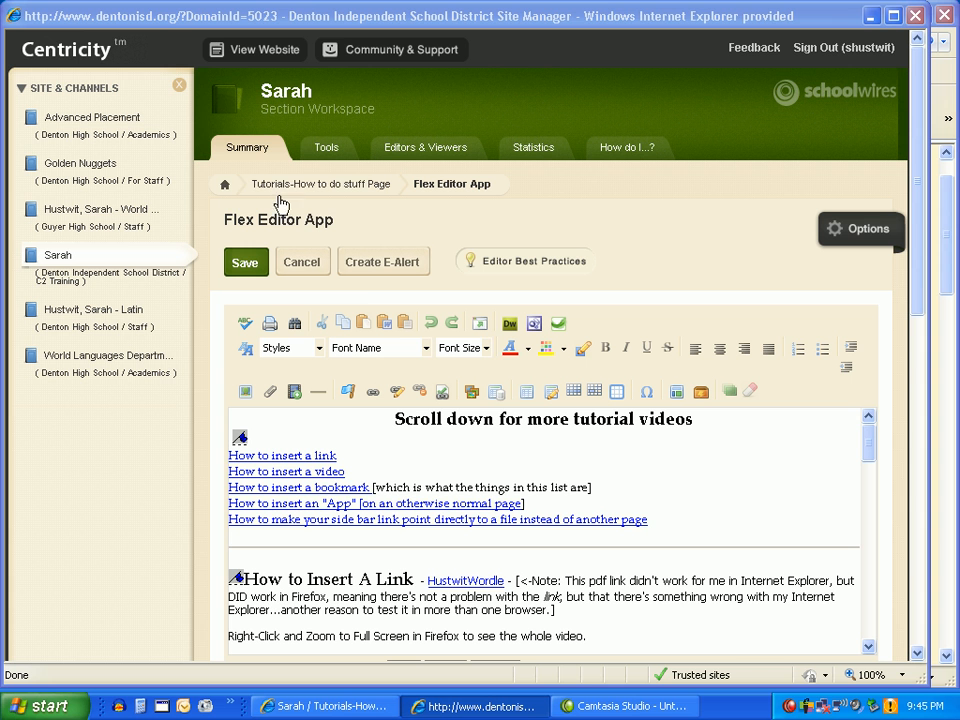
From the section's page list, open the Photo Gallery page's app and view that page's overview.
left_click(225, 186)
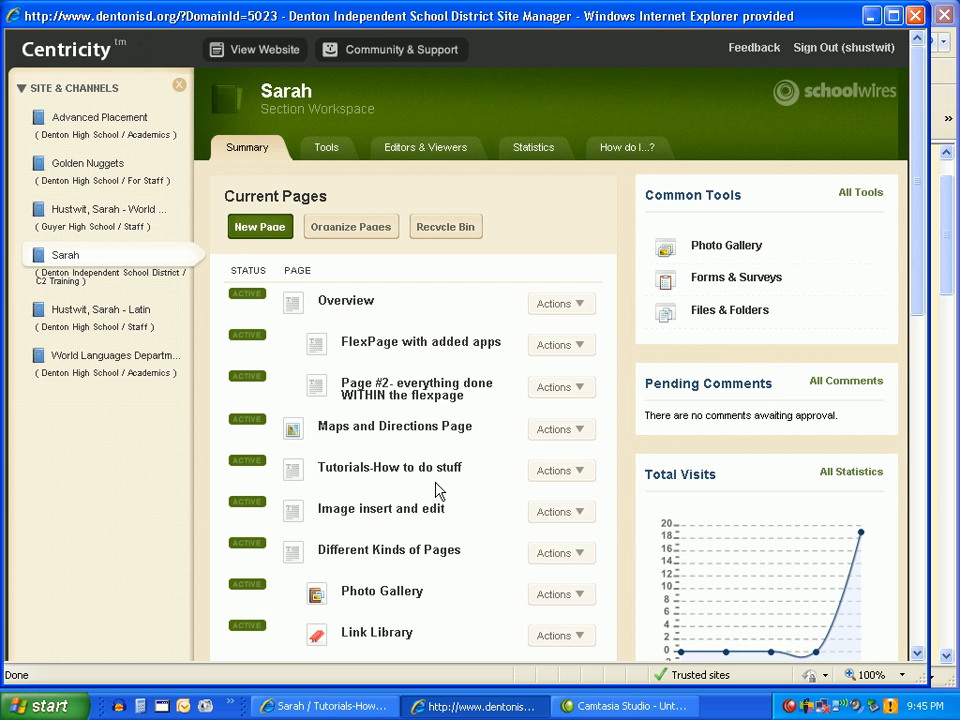
scroll(437, 487, "down", 3)
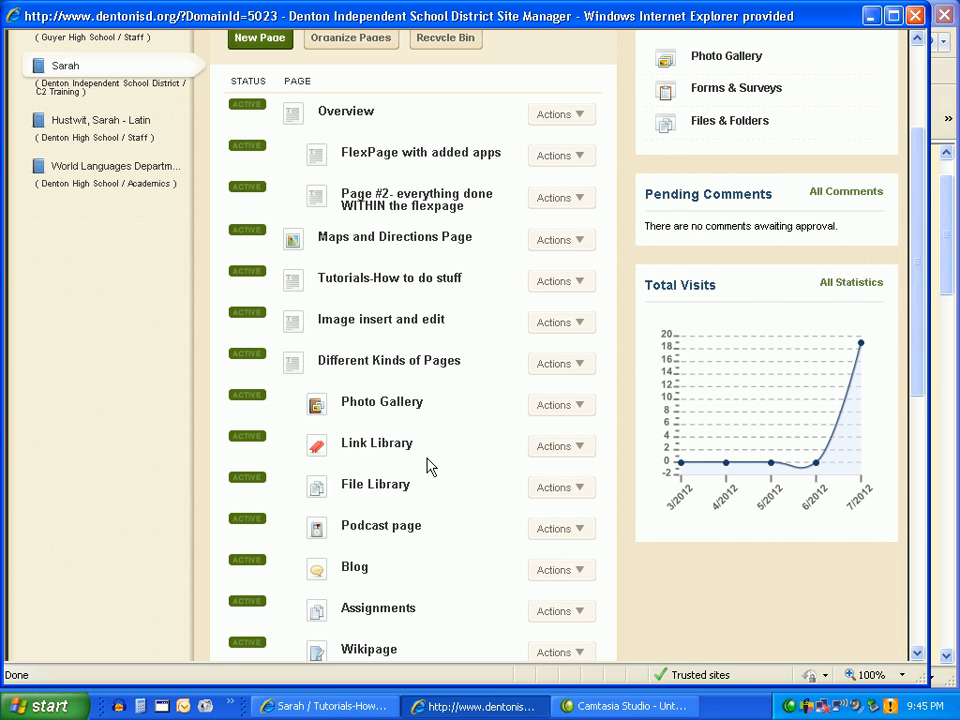
scroll(429, 467, "up", 2)
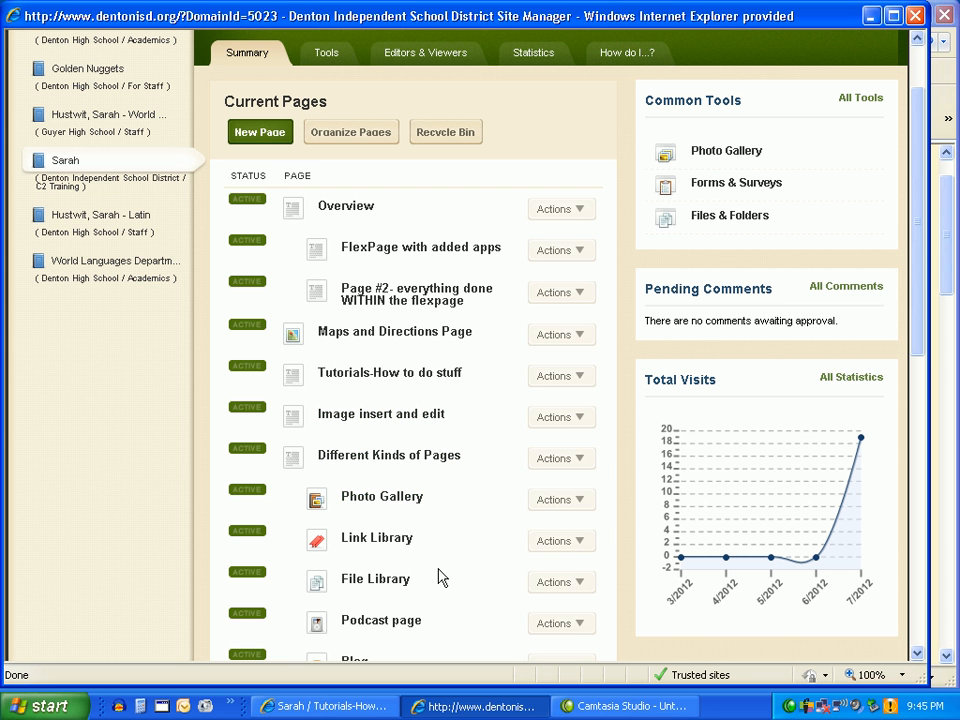
left_click(372, 498)
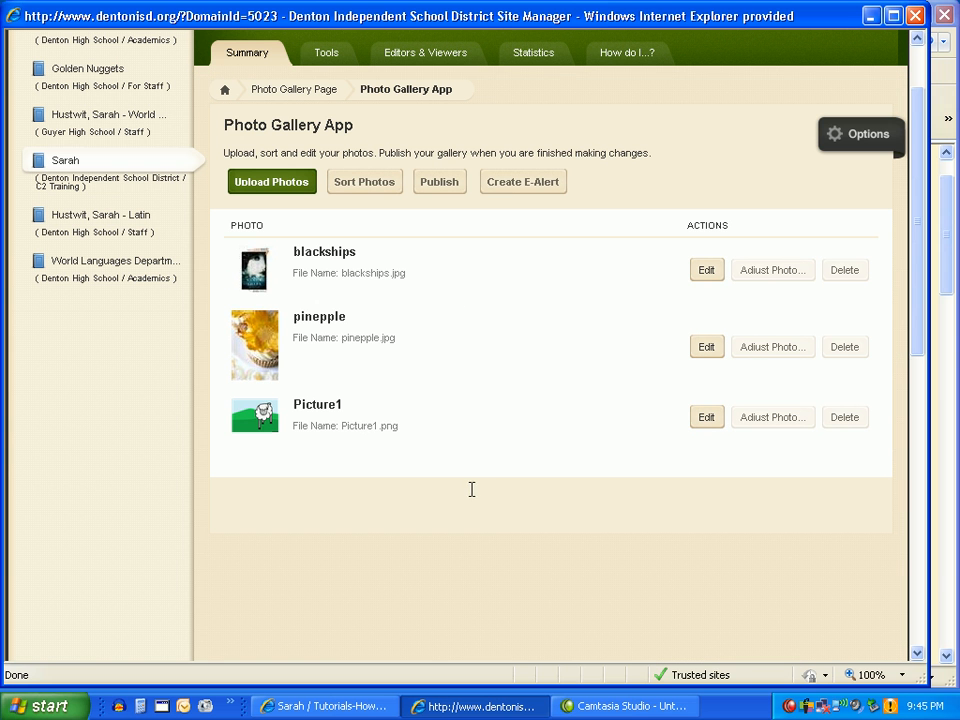
scroll(409, 233, "up", 2)
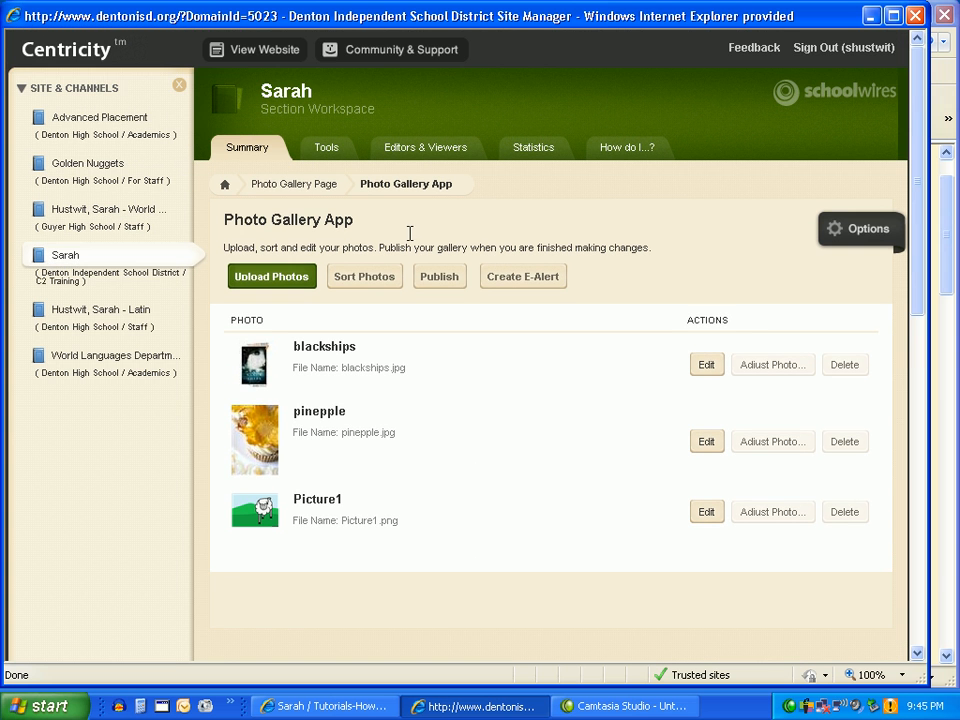
left_click(294, 185)
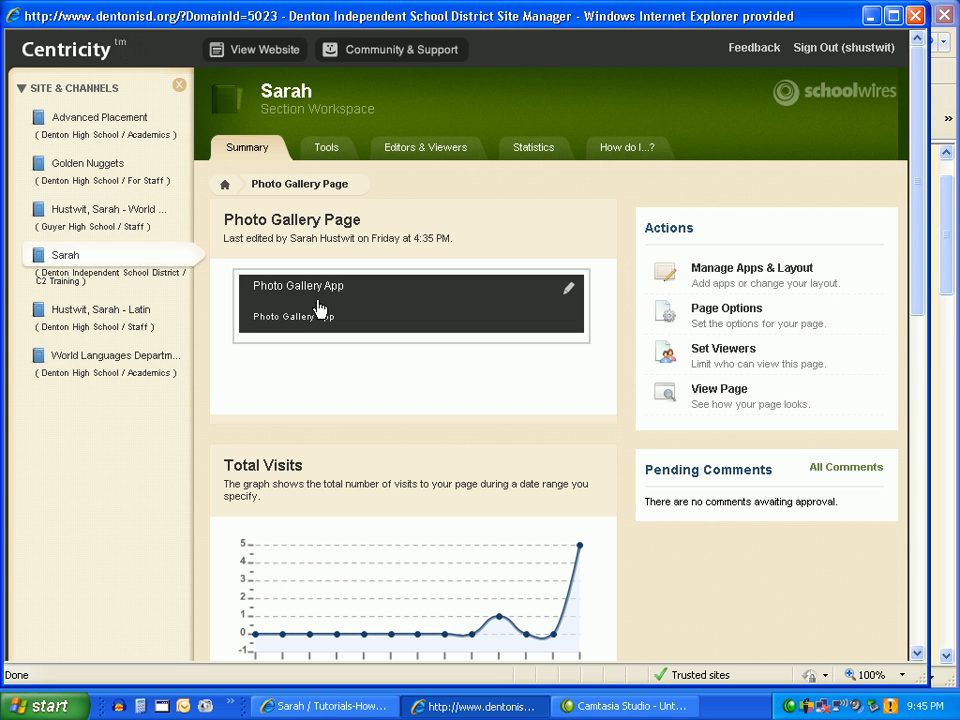
Open the Tutorials-How to do stuff page from the section's page list and start managing its apps and layout.
left_click(224, 185)
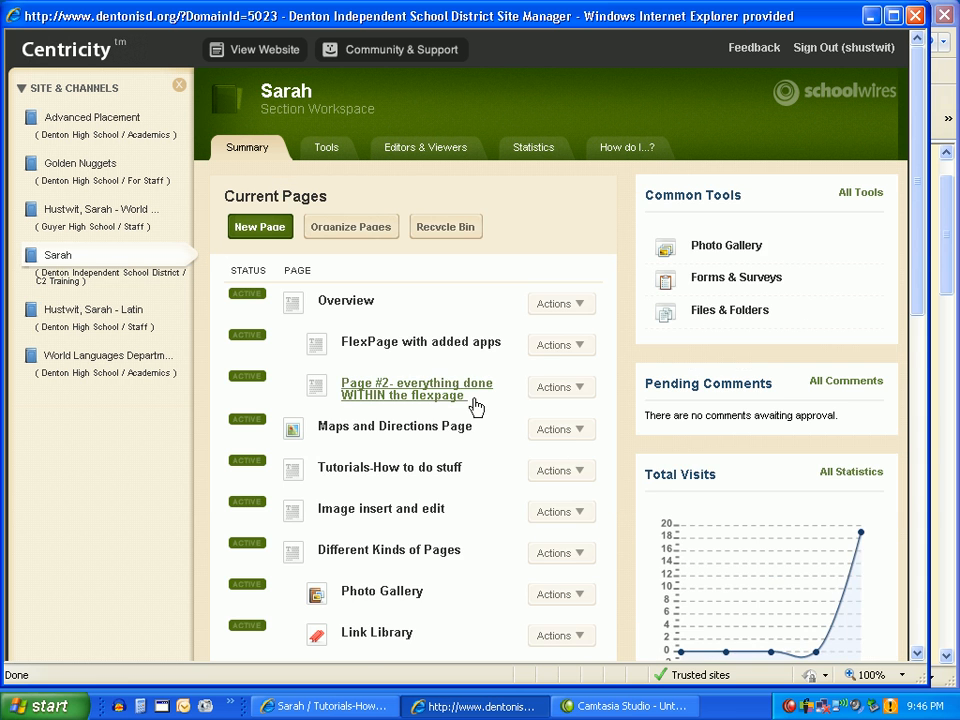
scroll(495, 413, "down", 2)
scroll(465, 433, "down", 4)
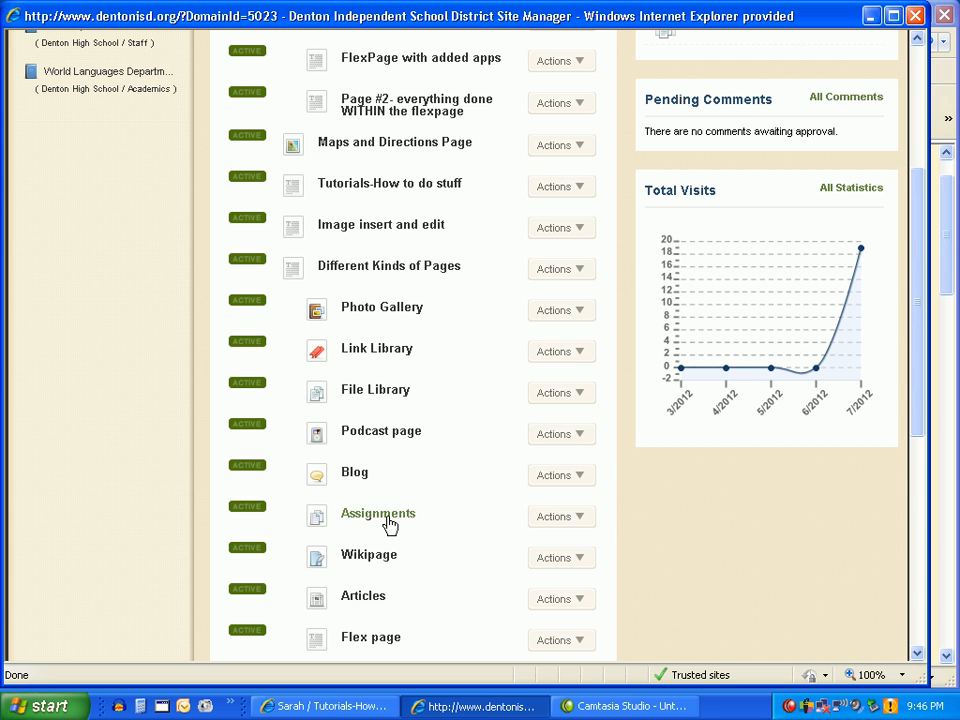
scroll(389, 523, "up", 3)
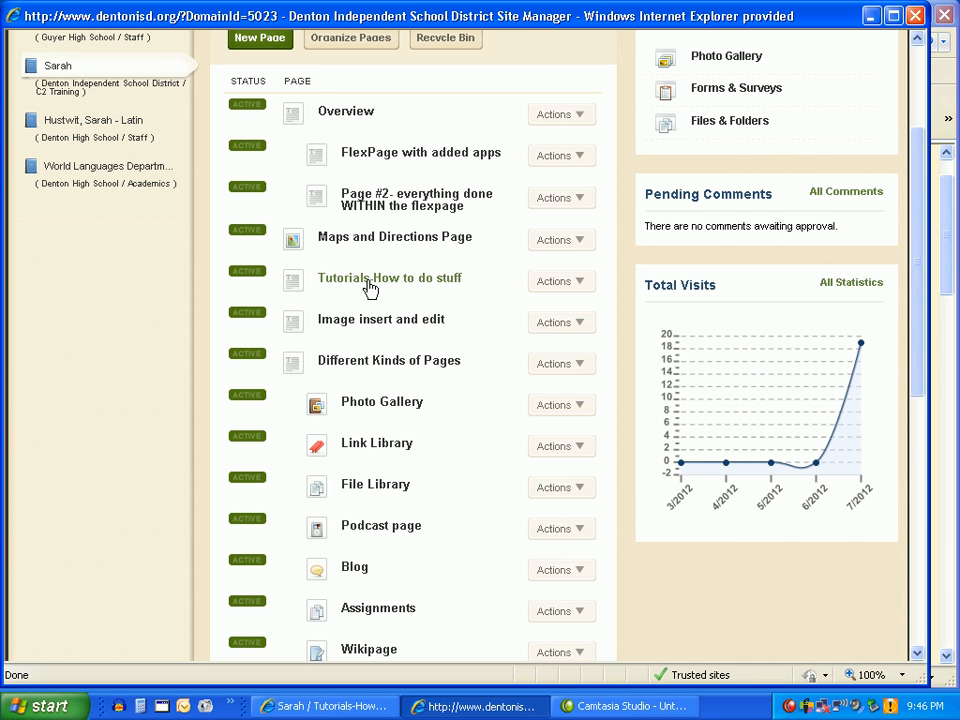
left_click(368, 285)
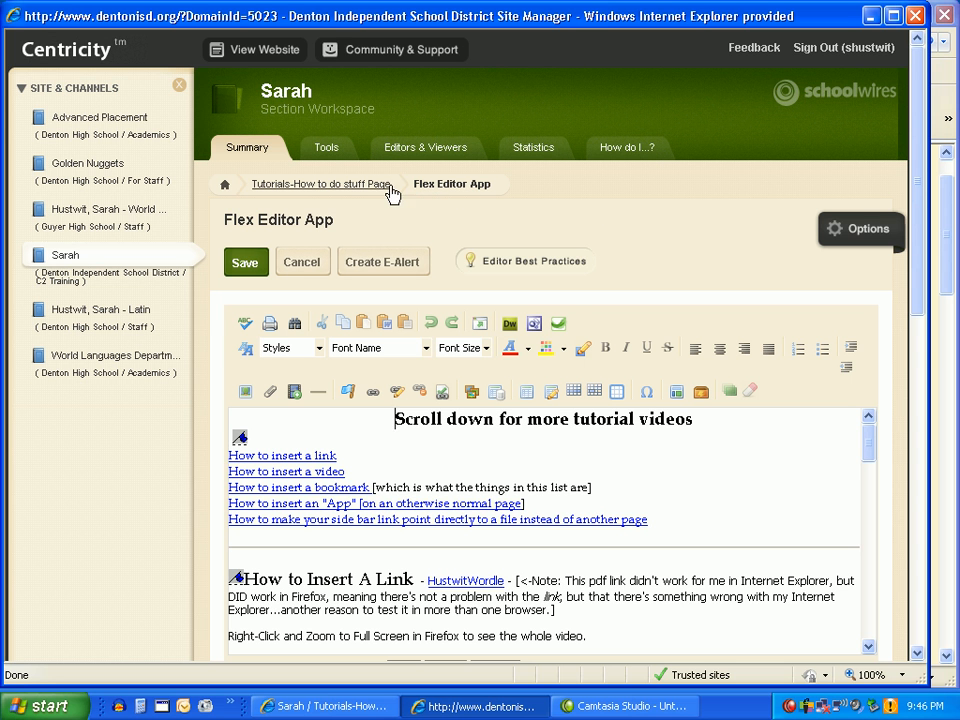
left_click(314, 188)
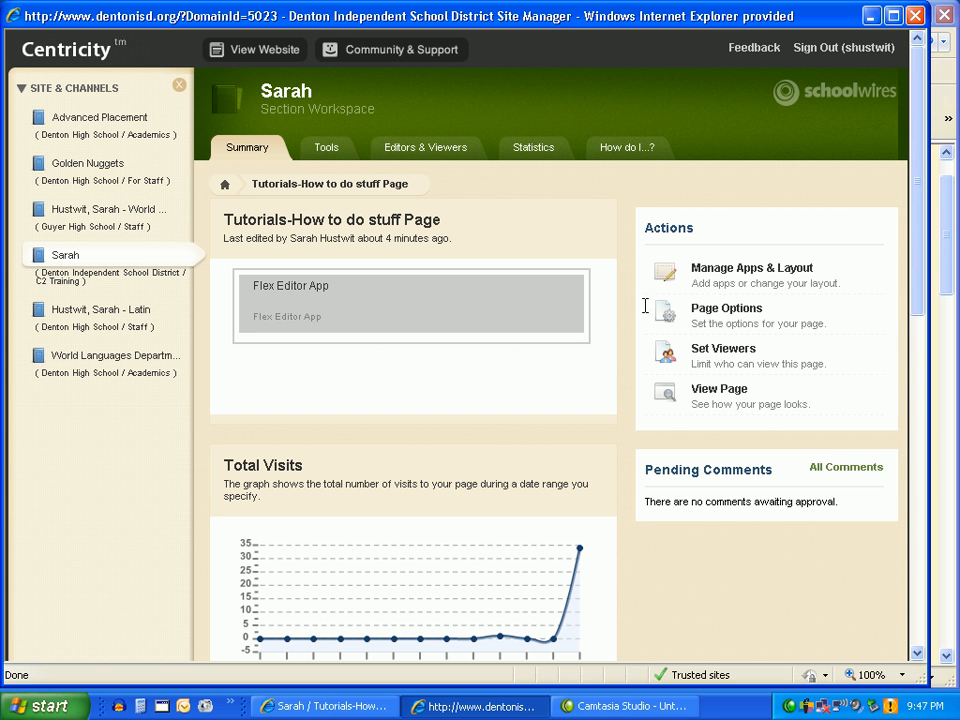
left_click(773, 271)
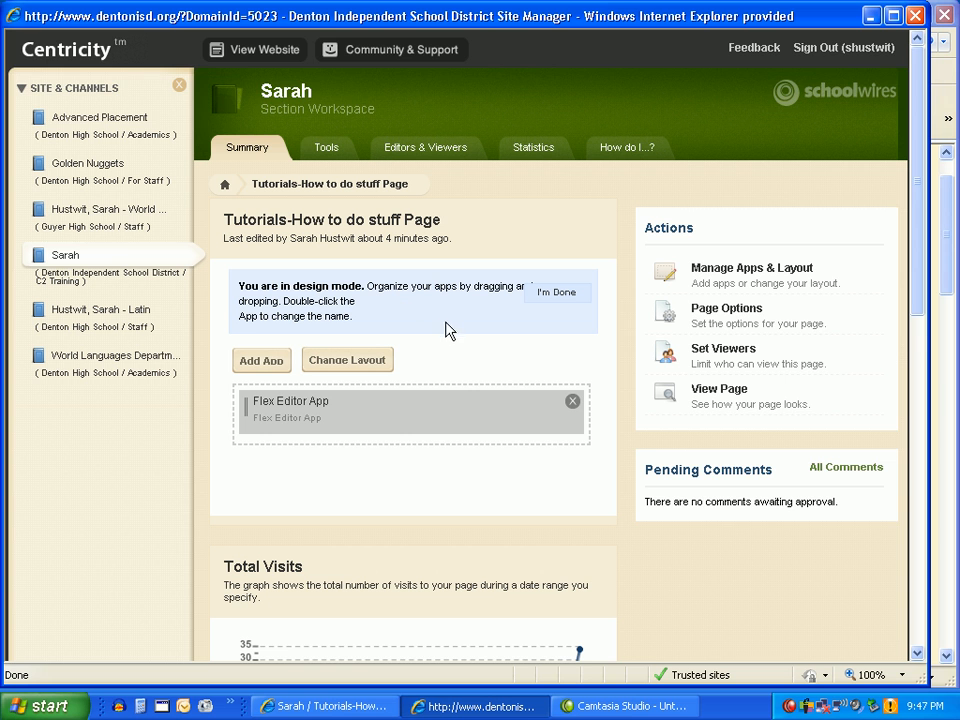
Browse the available app types for the Tutorials page and choose to add an existing app.
scroll(453, 366, "down", 2)
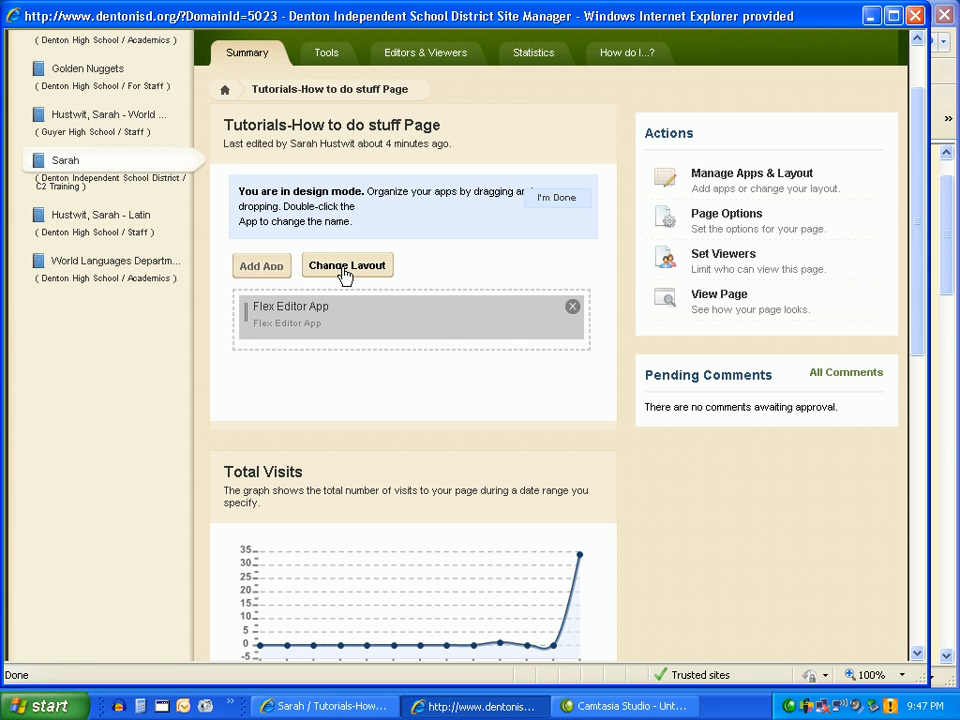
left_click(266, 267)
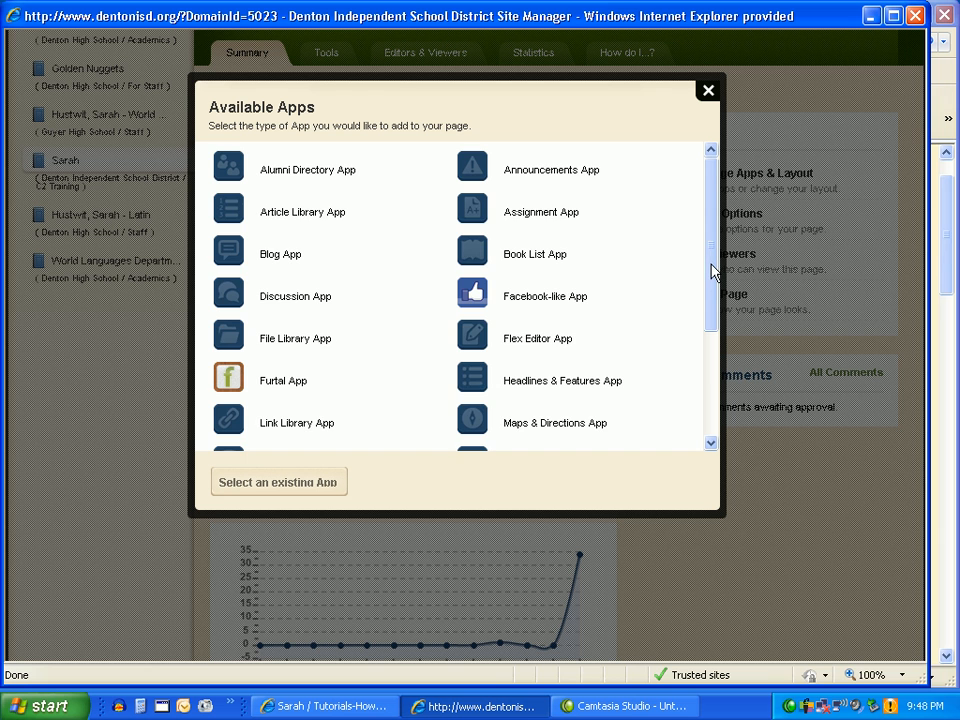
left_click_drag(714, 270, 705, 234)
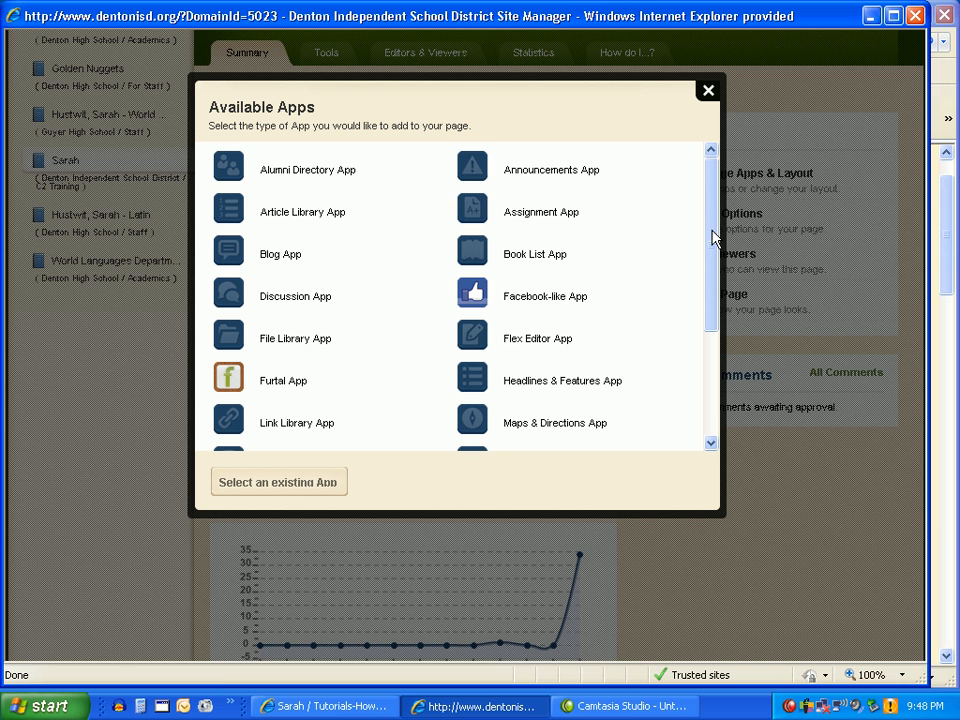
left_click_drag(714, 240, 719, 346)
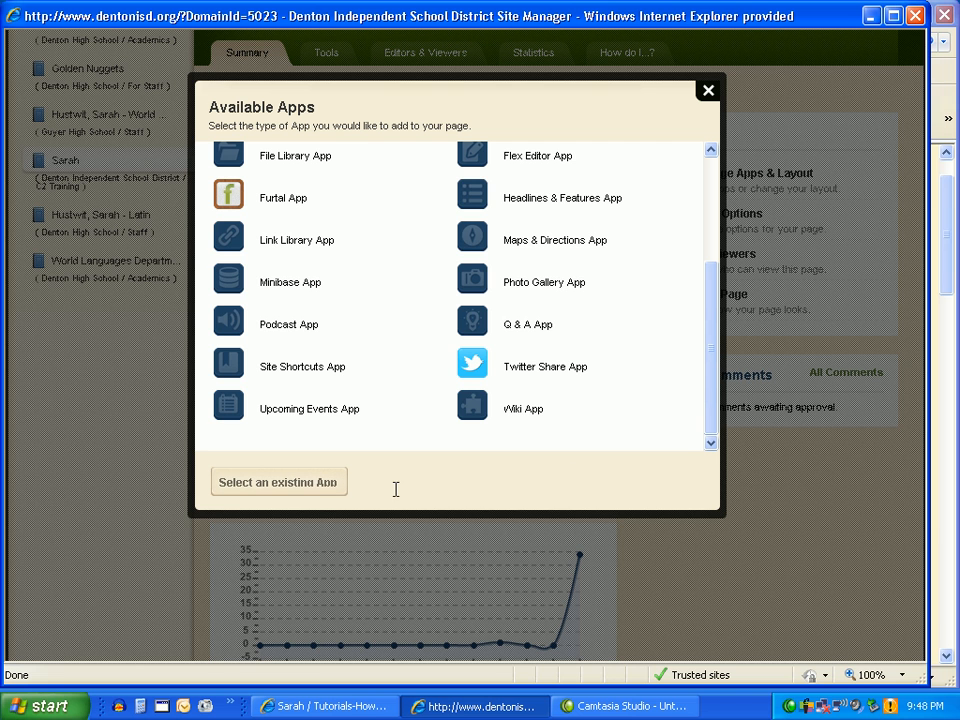
left_click(262, 490)
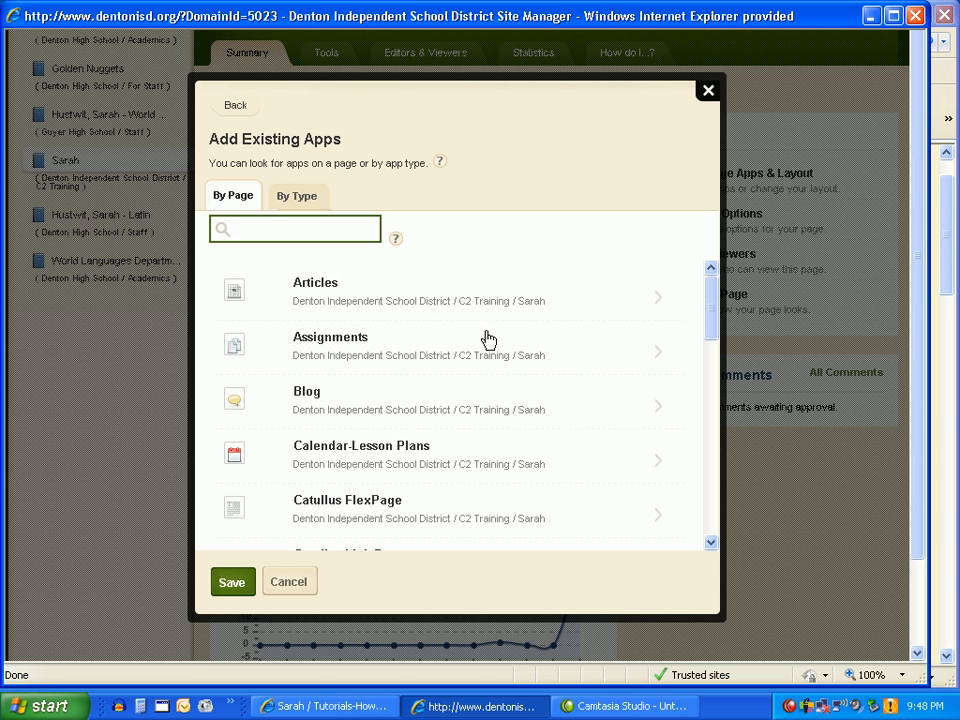
Add the existing Photo Gallery App from the Photo Gallery page and place it above the Flex Editor App.
left_click_drag(714, 317, 701, 471)
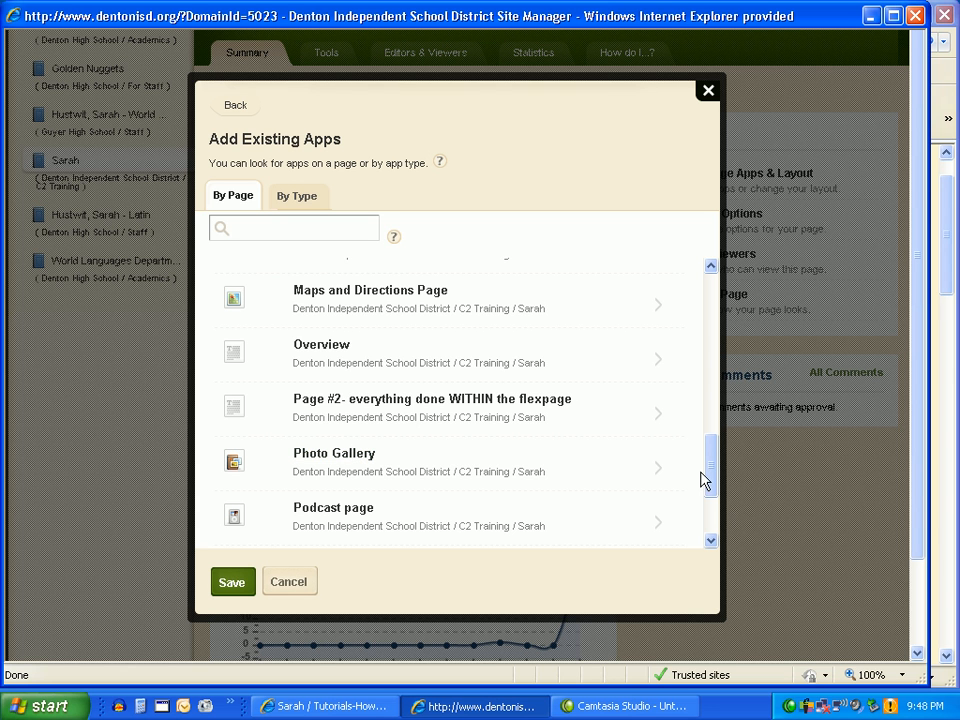
scroll(709, 483, "up", 1)
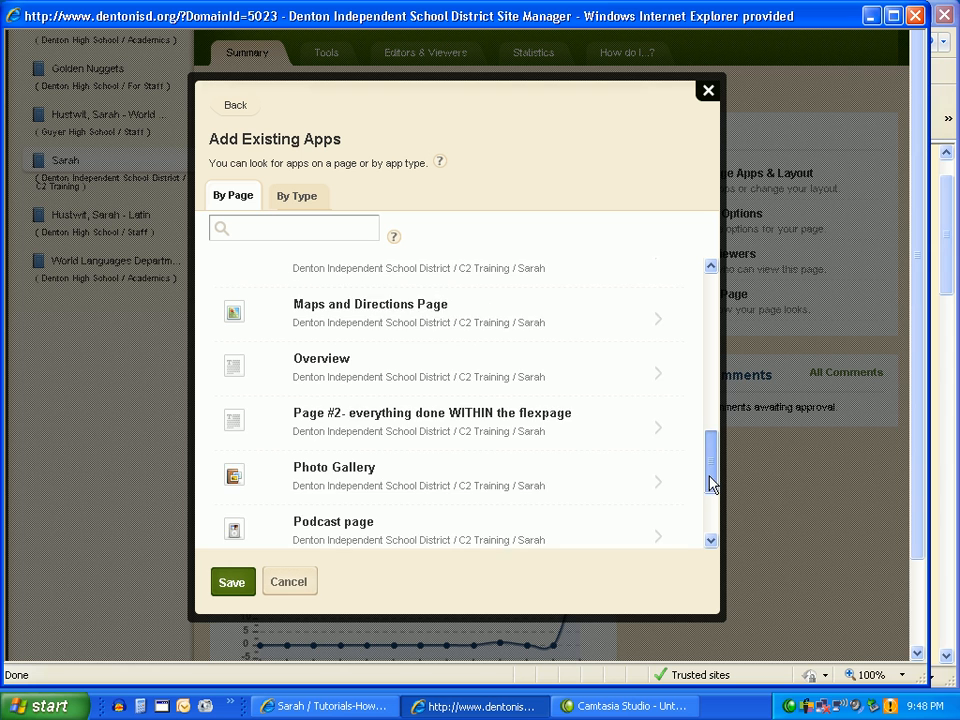
left_click_drag(709, 483, 709, 474)
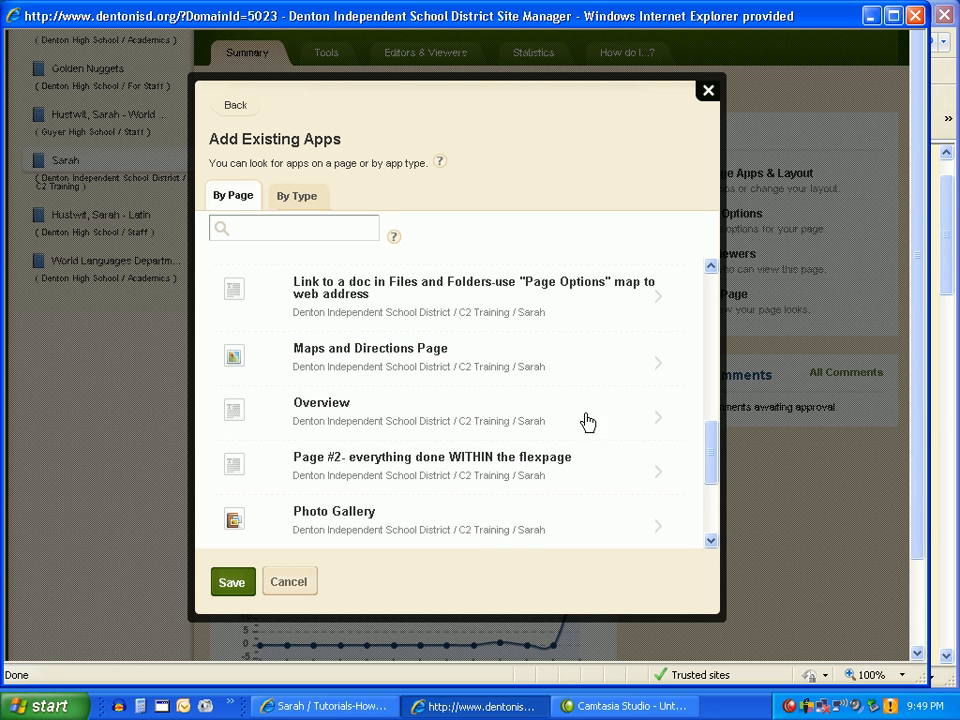
scroll(602, 409, "down", 1)
scroll(603, 410, "down", 2)
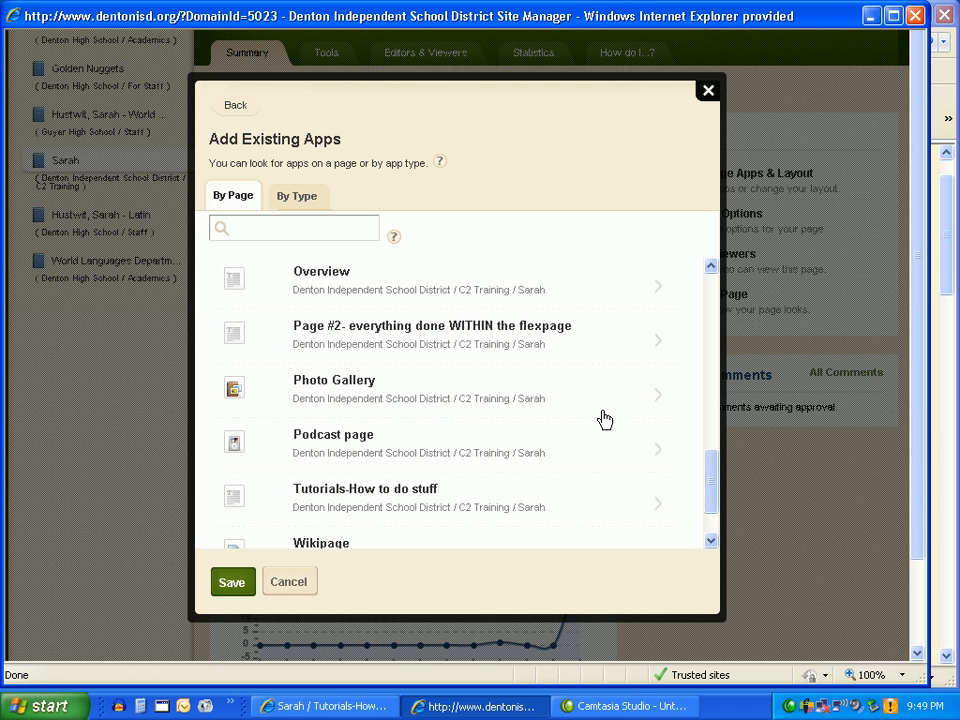
left_click(322, 389)
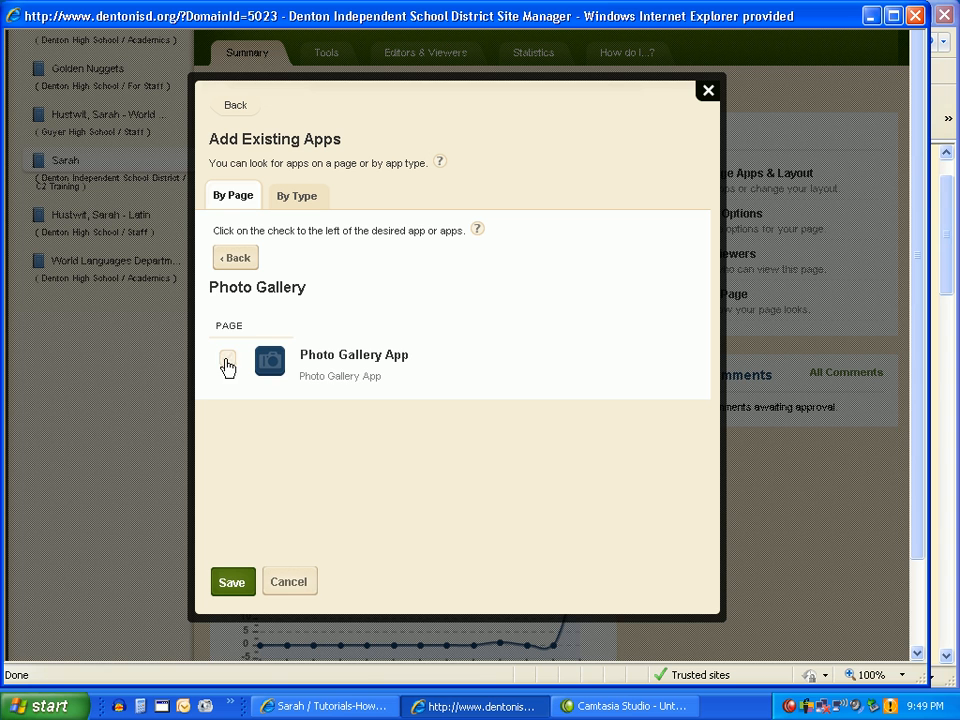
left_click(227, 362)
left_click(228, 583)
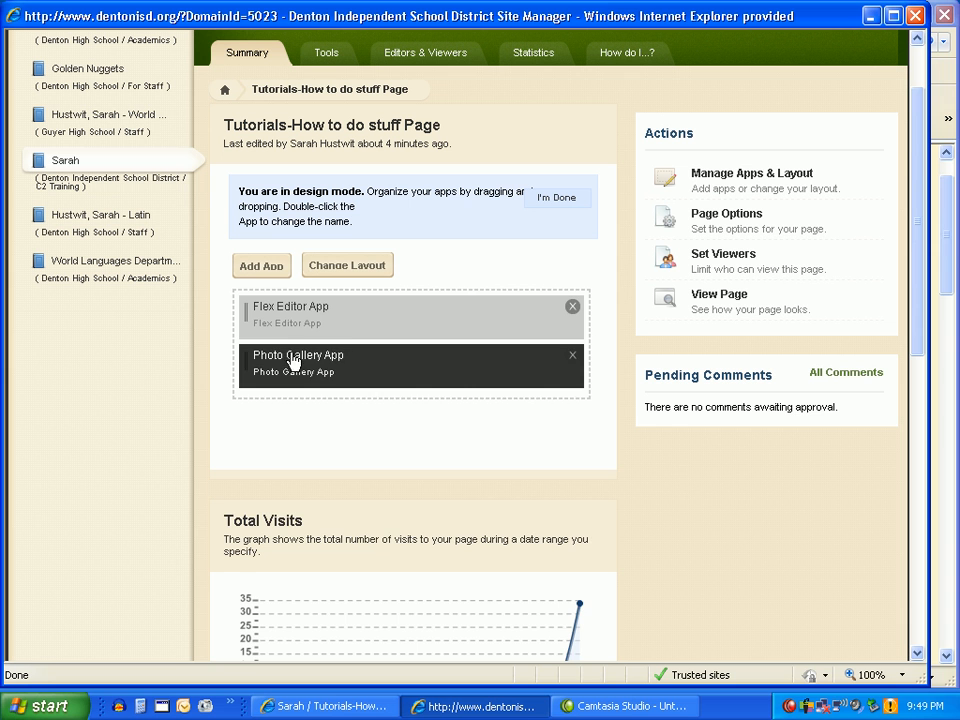
left_click_drag(292, 362, 300, 318)
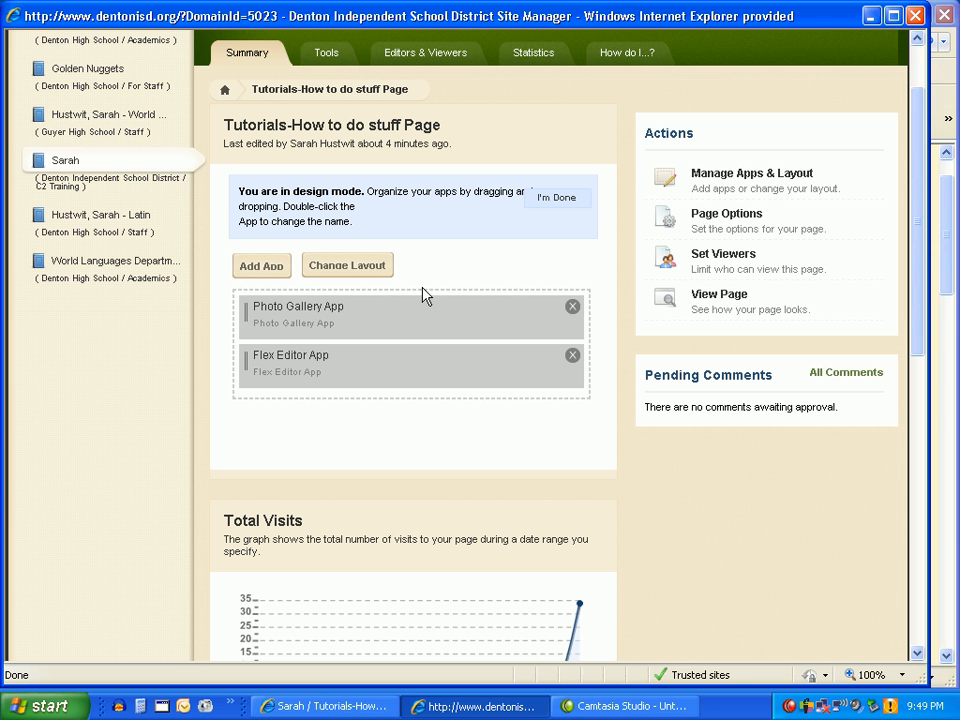
Apply the Two Column (Simple) layout, move the Photo Gallery App into the second column, and leave design mode.
left_click(365, 275)
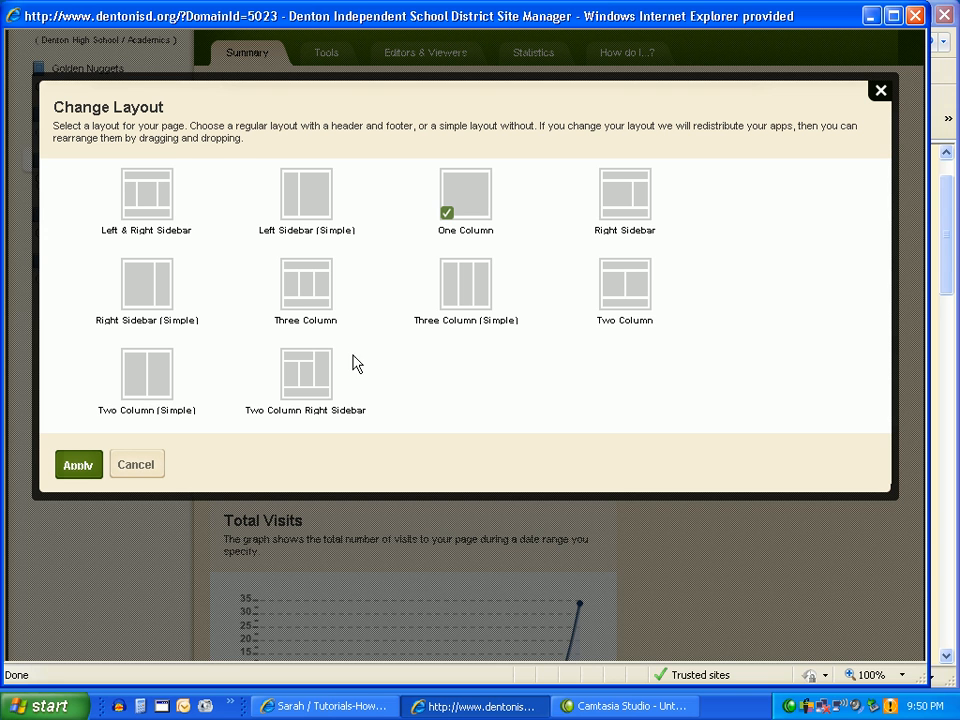
left_click(146, 387)
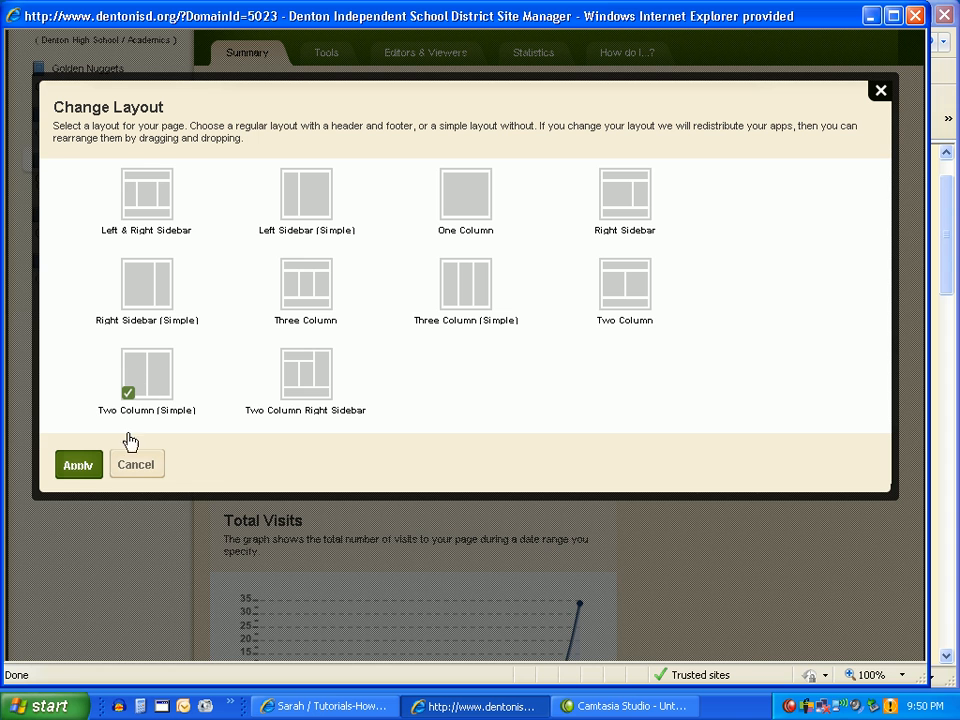
left_click(77, 470)
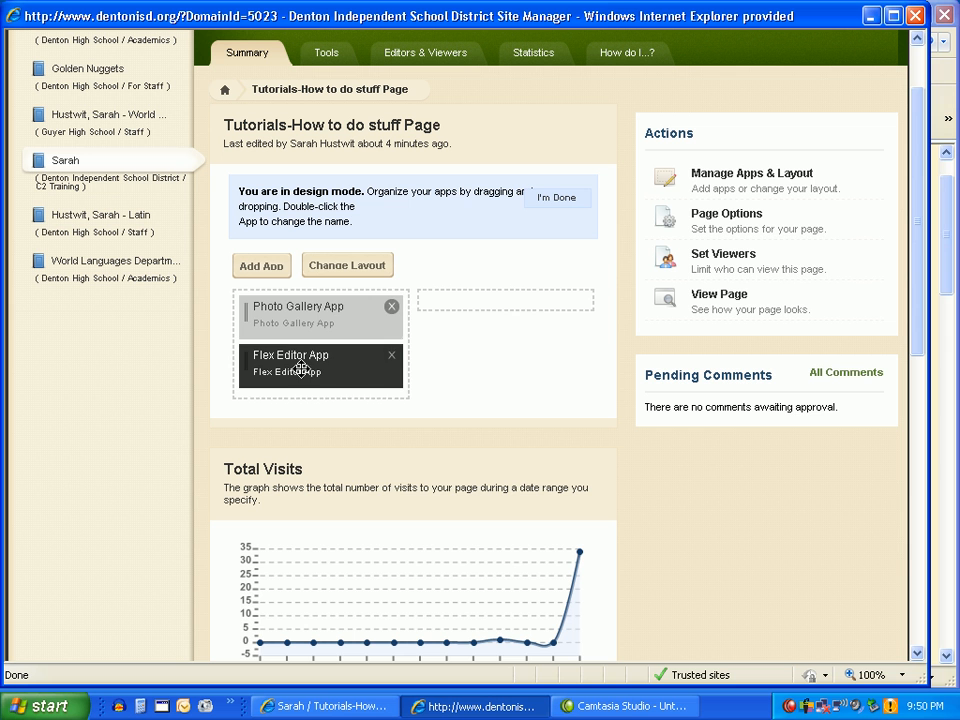
left_click_drag(279, 318, 484, 300)
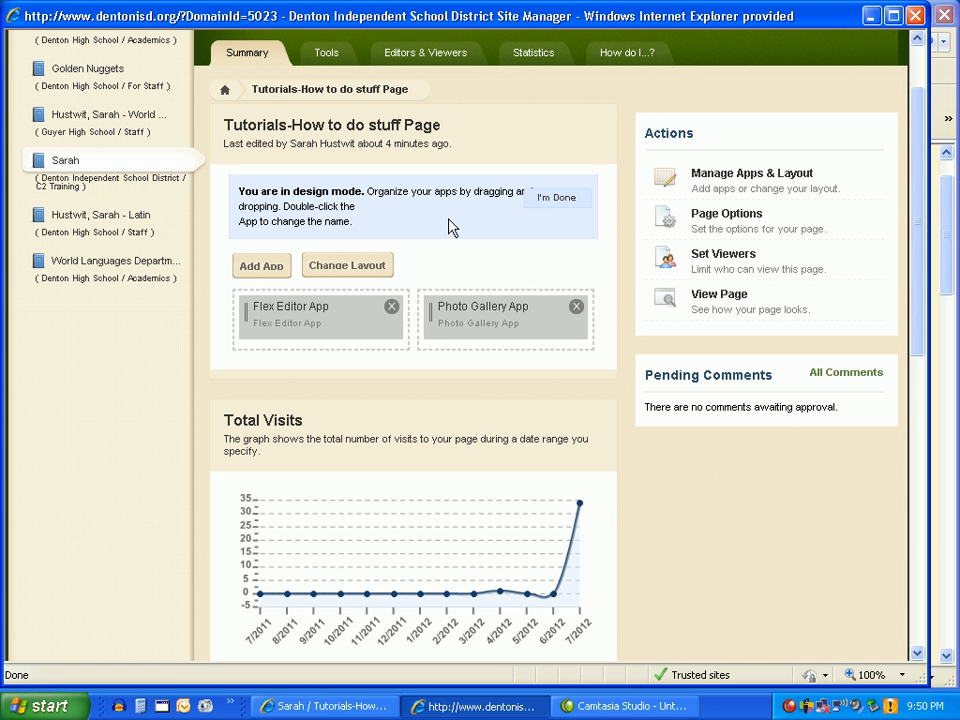
left_click(546, 203)
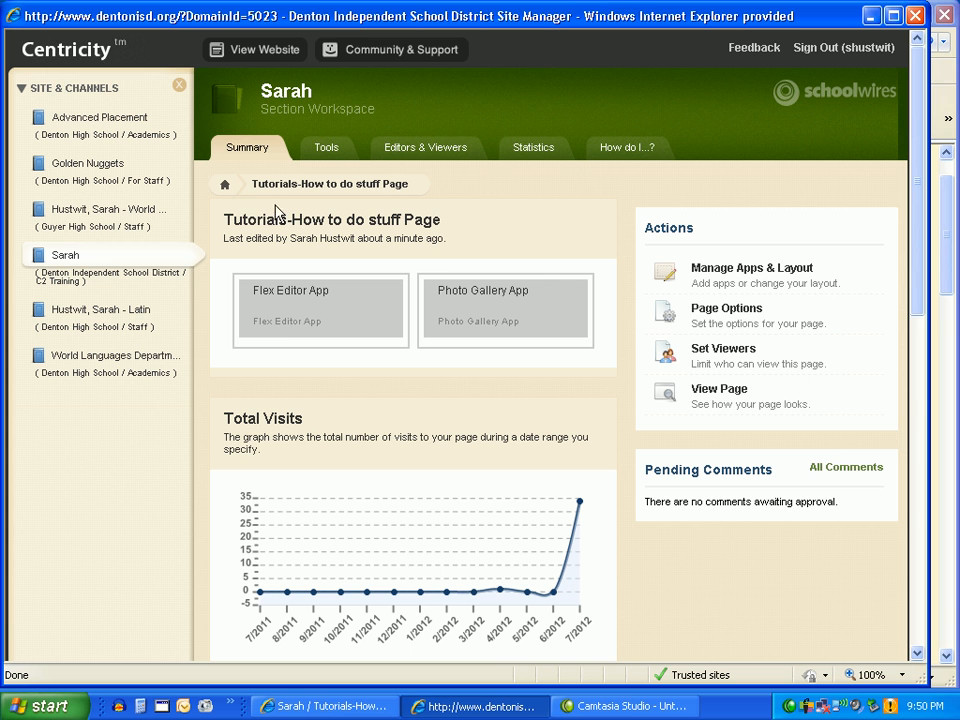
View the contents of the Tutorials page's Flex Editor App and its Photo Gallery App.
left_click(289, 328)
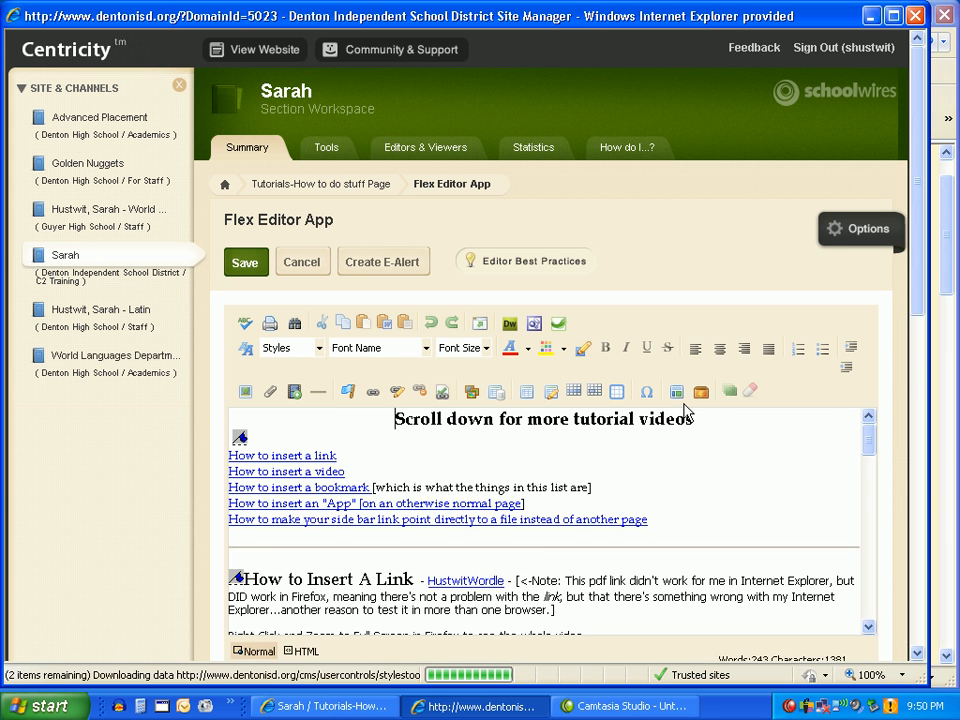
scroll(685, 464, "down", 3)
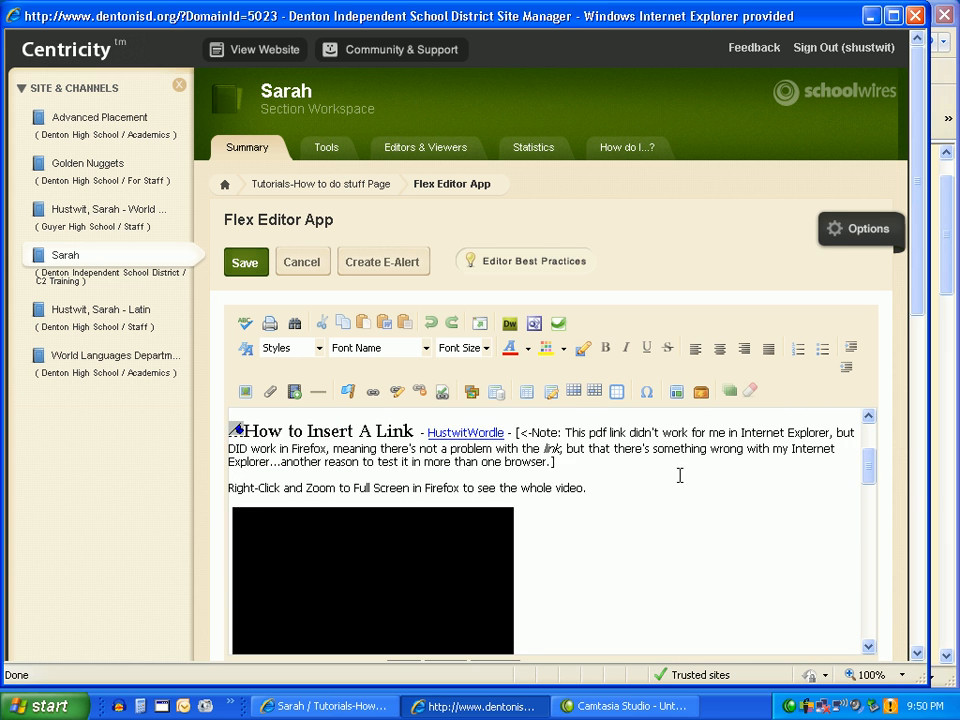
scroll(686, 470, "up", 3)
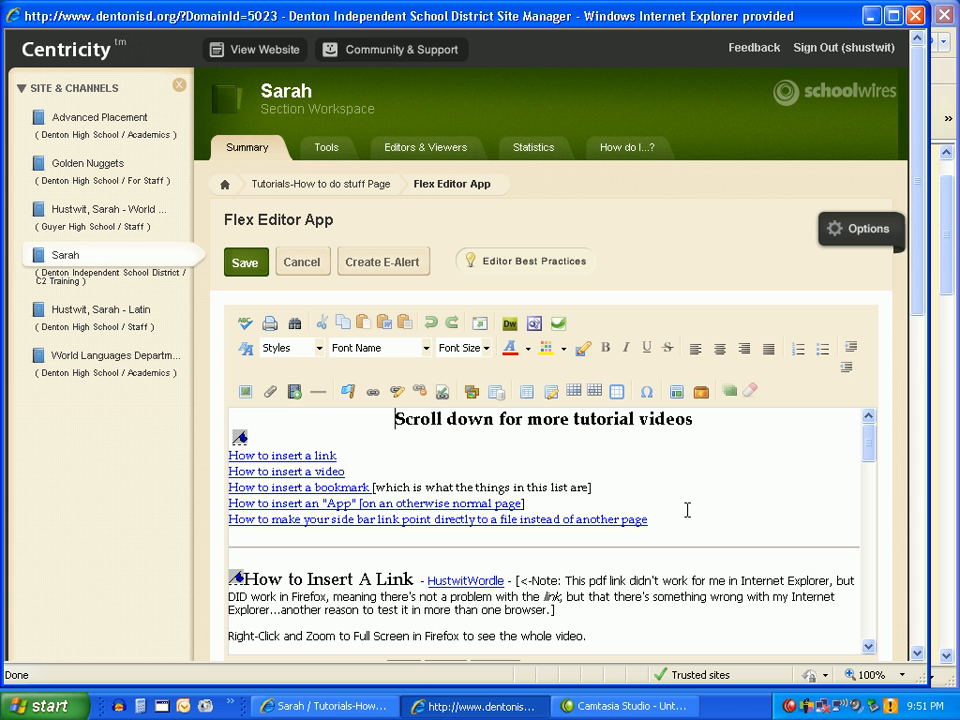
left_click(329, 188)
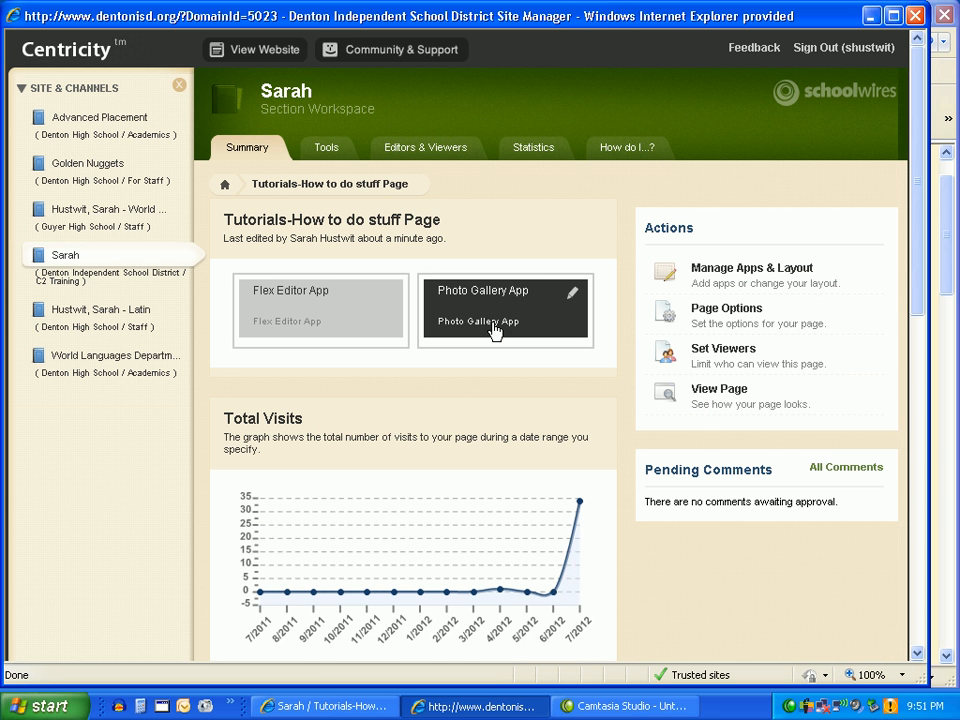
left_click(494, 331)
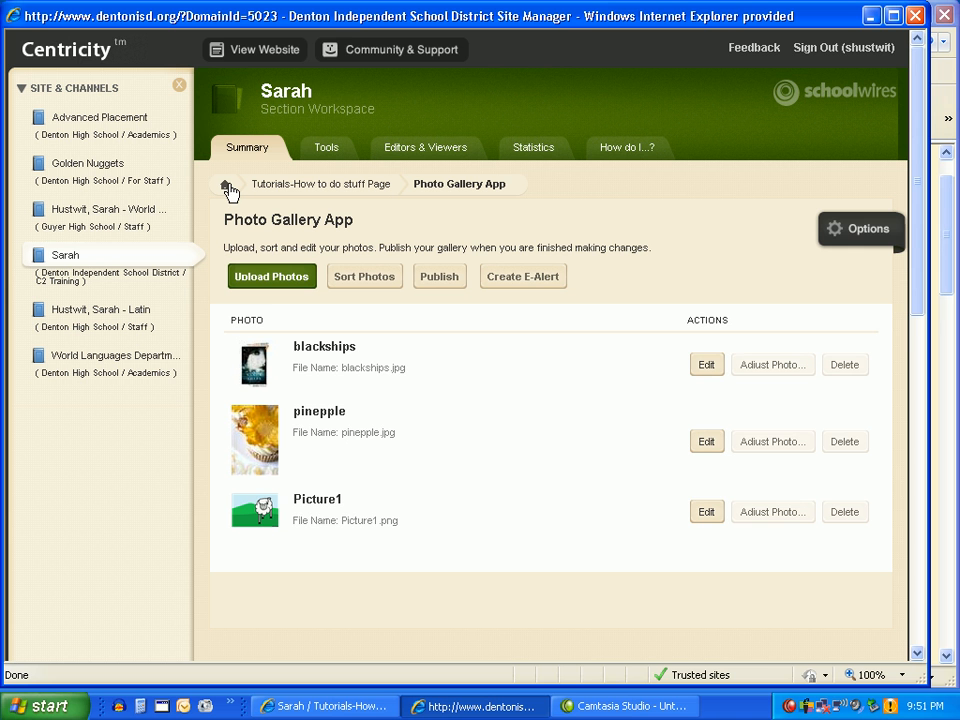
Reload the published Tutorials page in the other browser window to check its layout, and return to Site Manager.
left_click(941, 291)
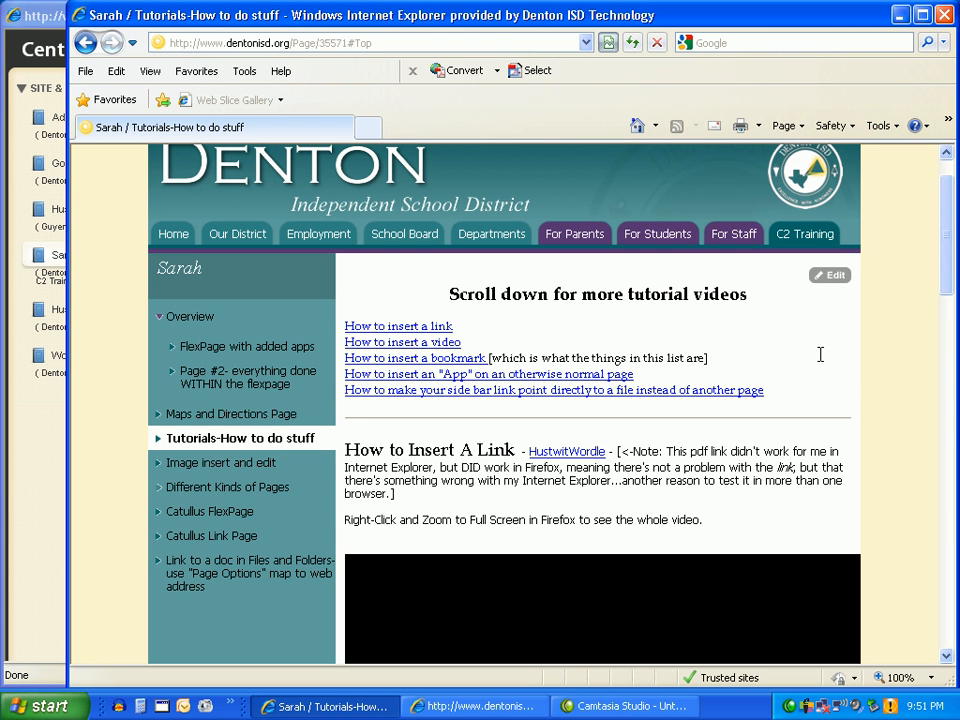
left_click(632, 44)
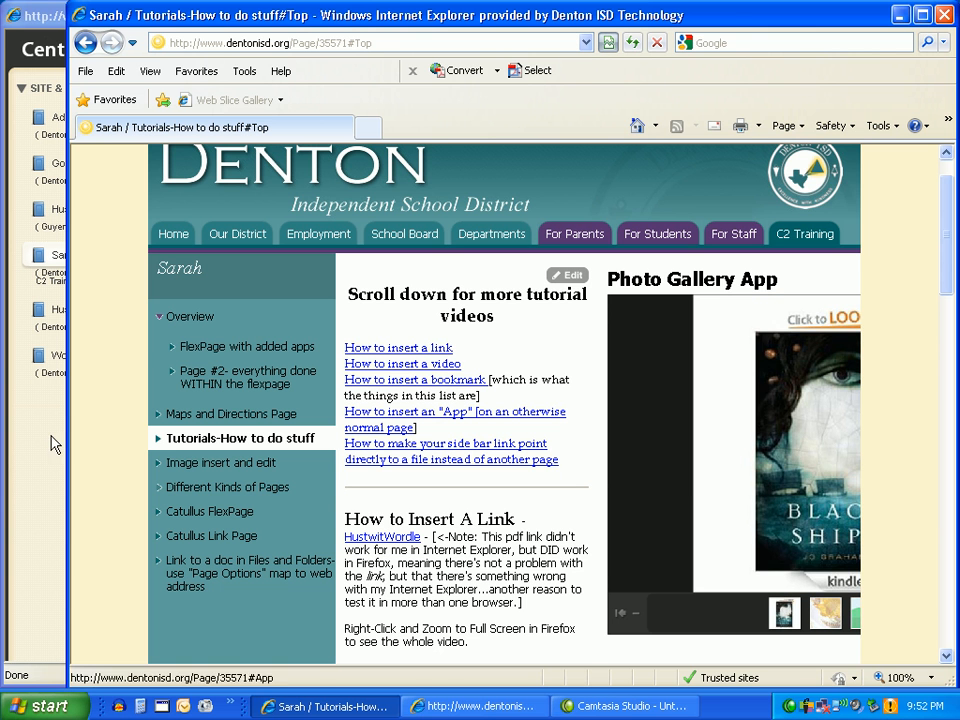
left_click(24, 458)
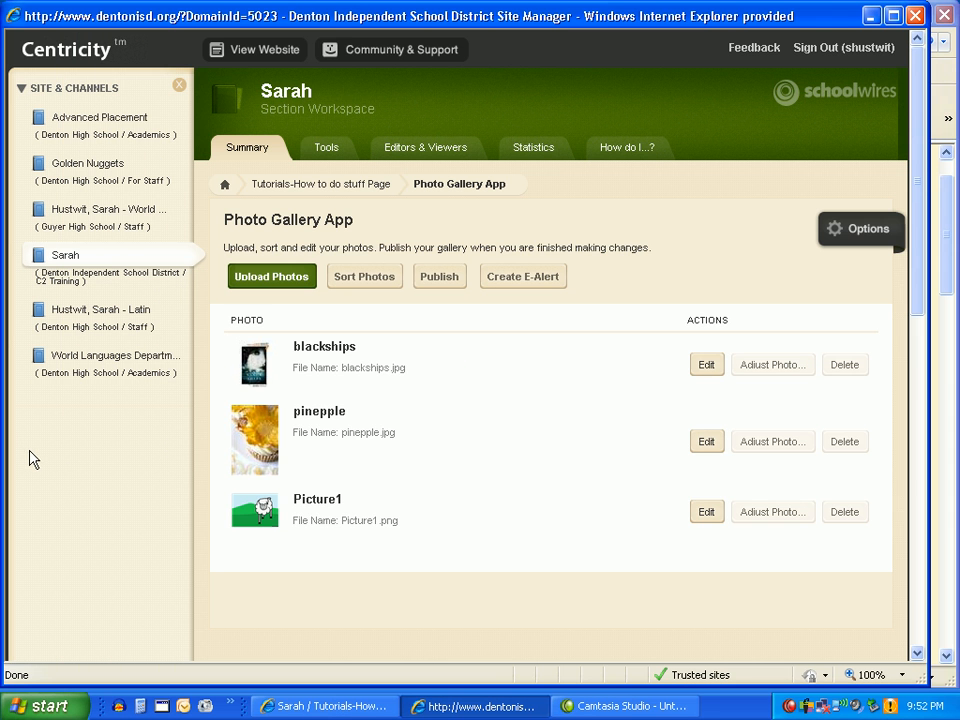
Remove the Photo Gallery App from the Tutorials-How to do stuff page and leave design mode.
left_click(315, 195)
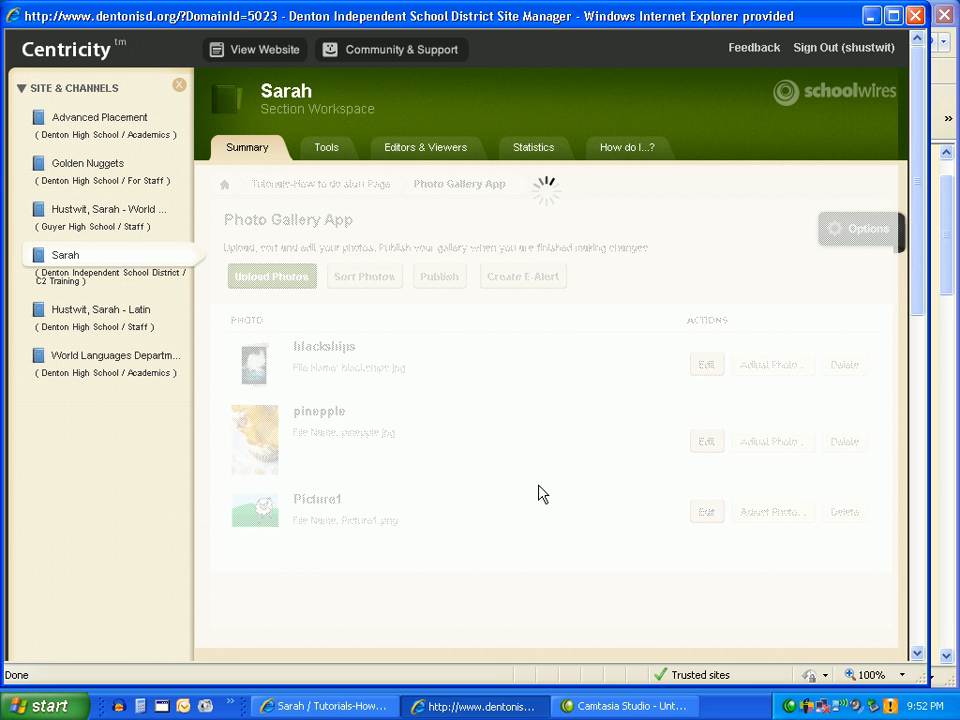
left_click(948, 280)
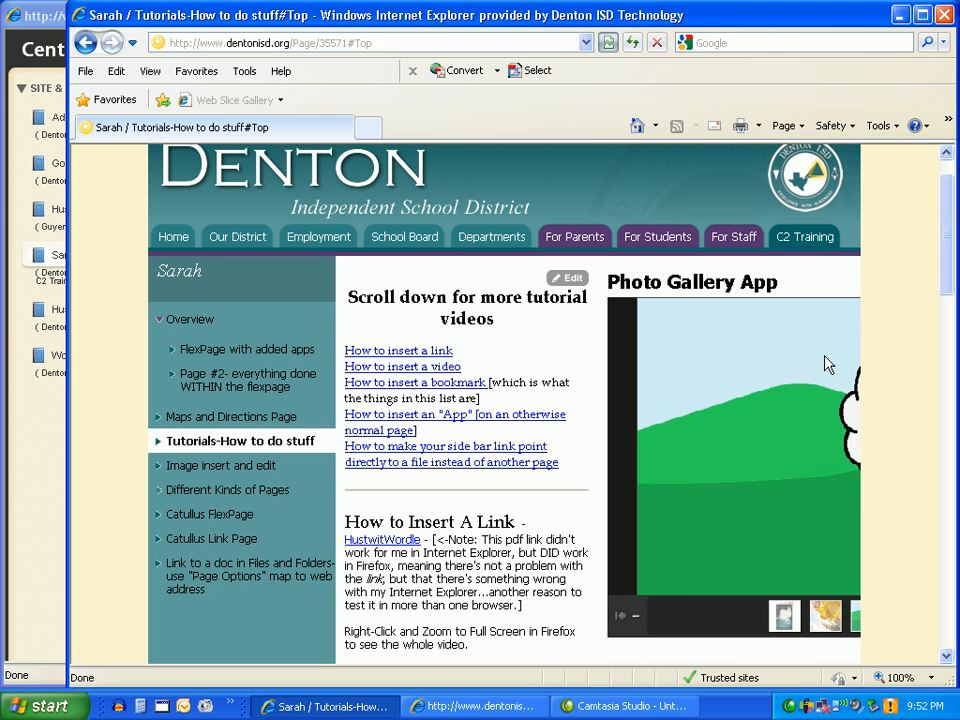
left_click(21, 462)
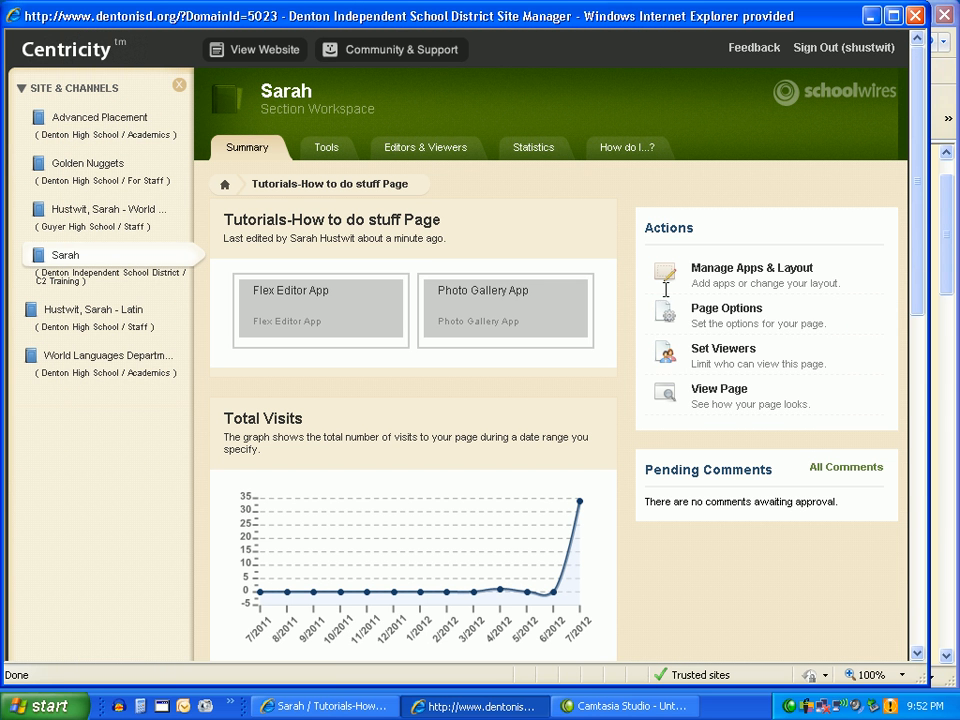
left_click(762, 278)
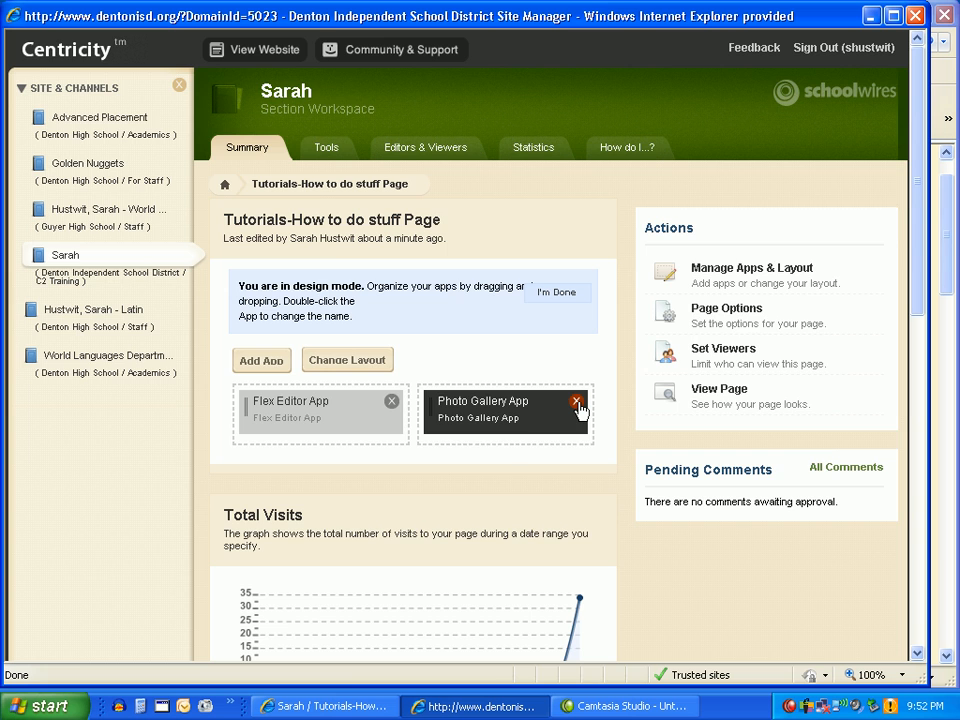
left_click(577, 403)
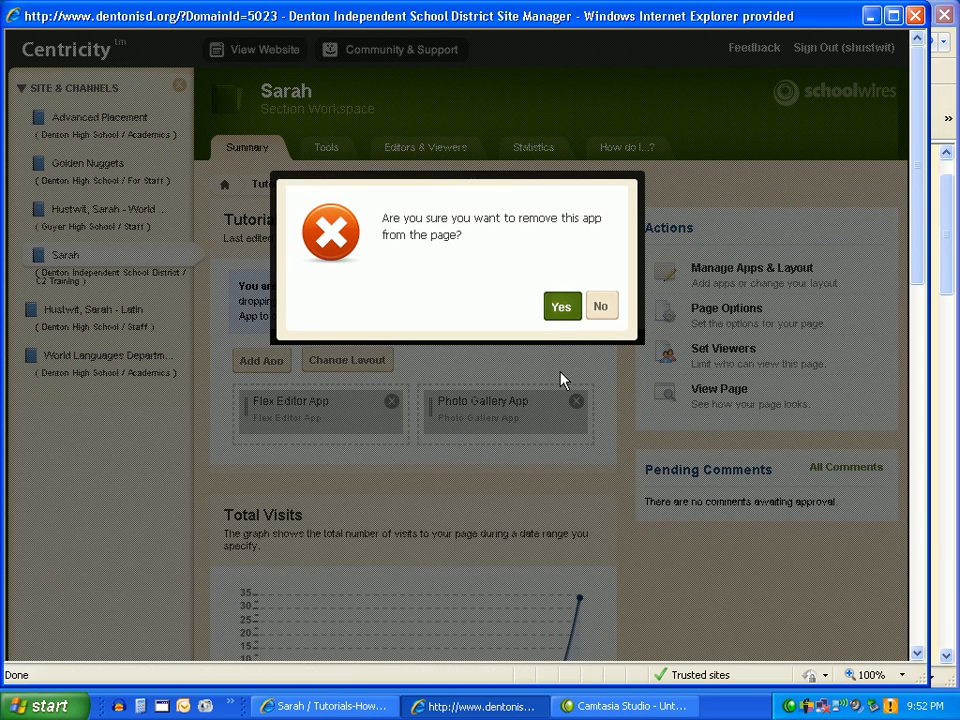
left_click(559, 310)
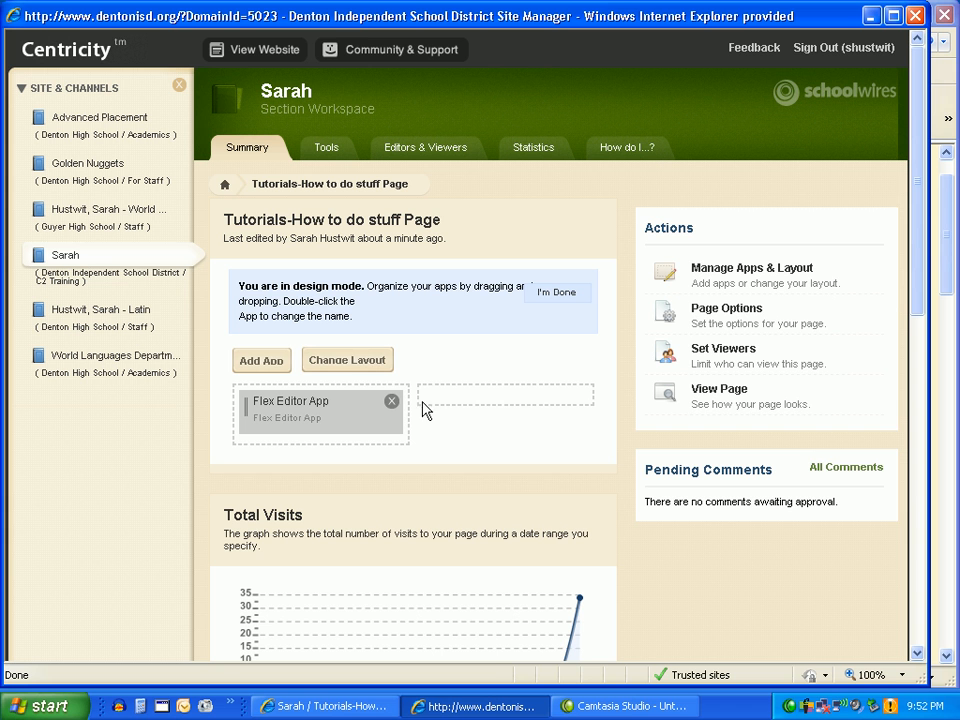
left_click(561, 296)
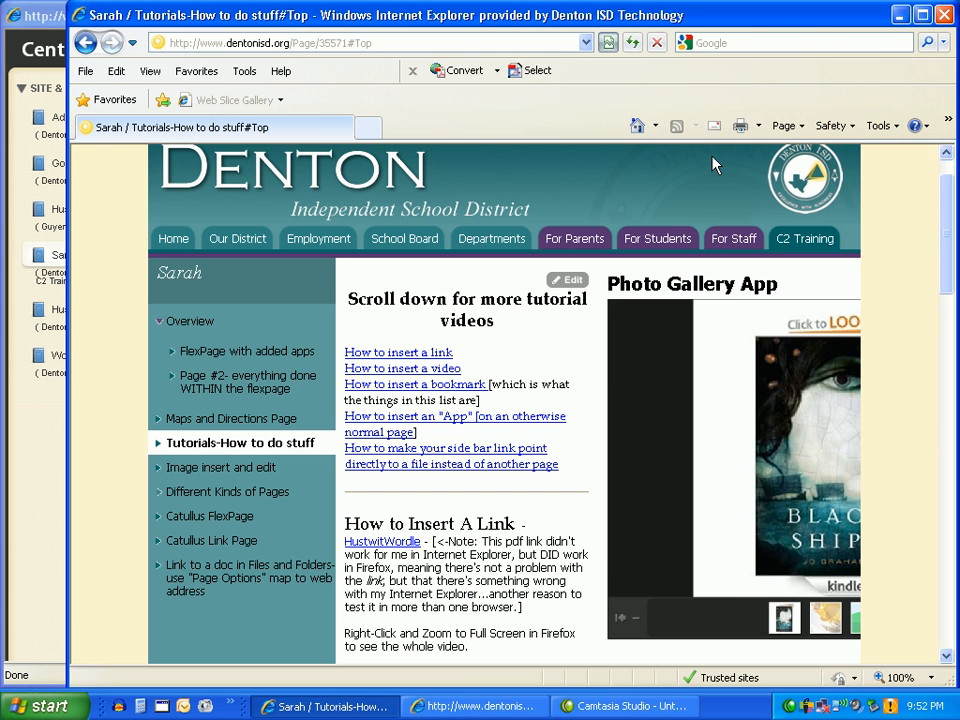
Reload the published Tutorials page to check how it looks without the Photo Gallery App, and return to Site Manager.
left_click(631, 43)
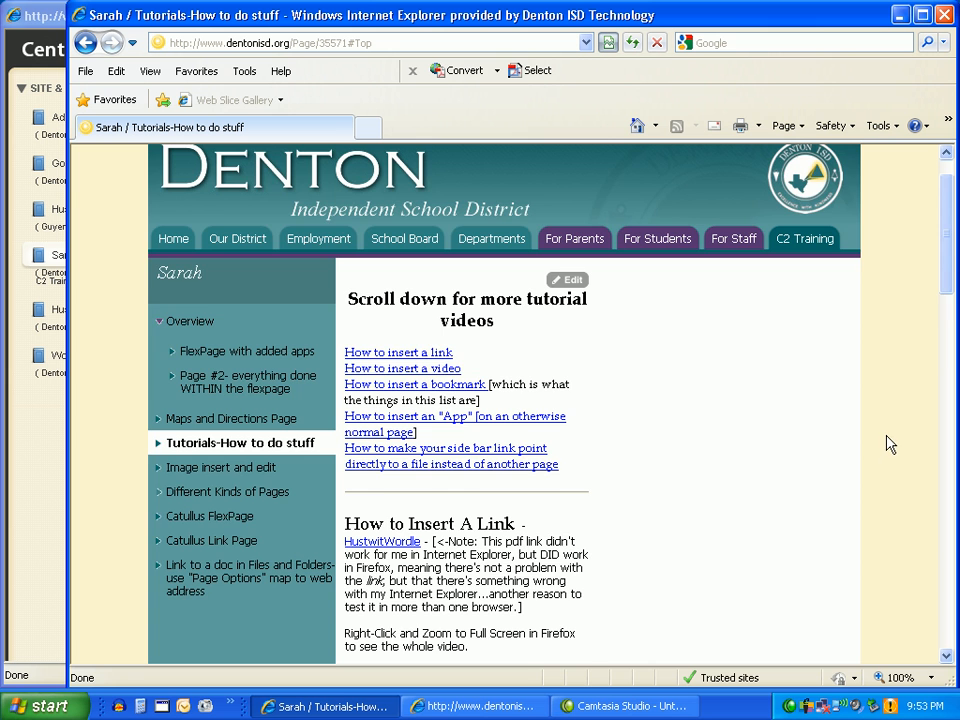
scroll(887, 444, "down", 5)
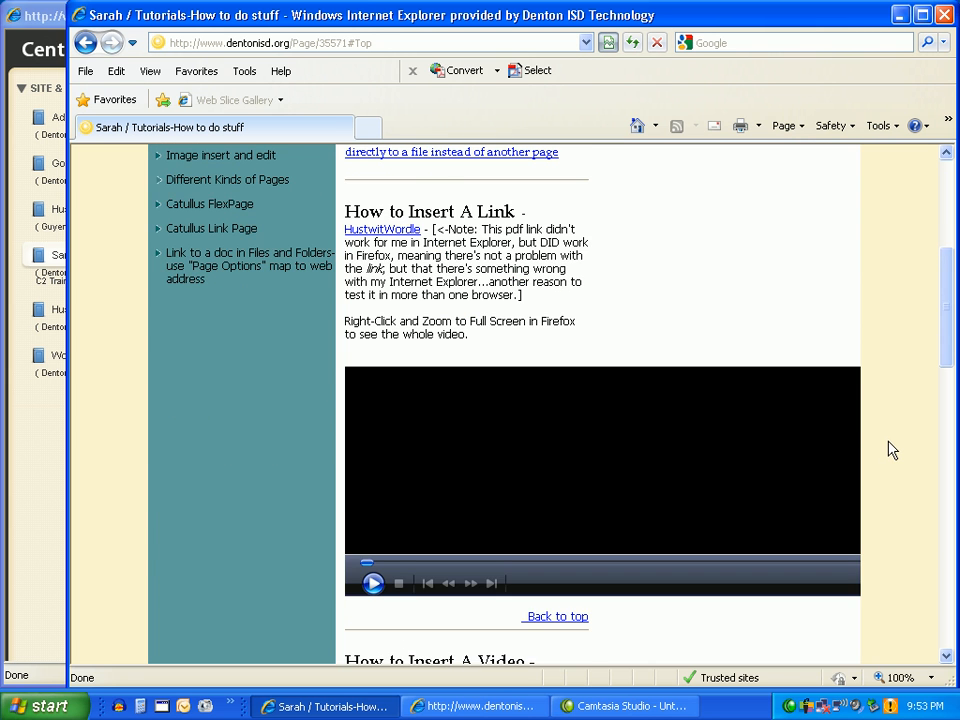
scroll(888, 443, "up", 5)
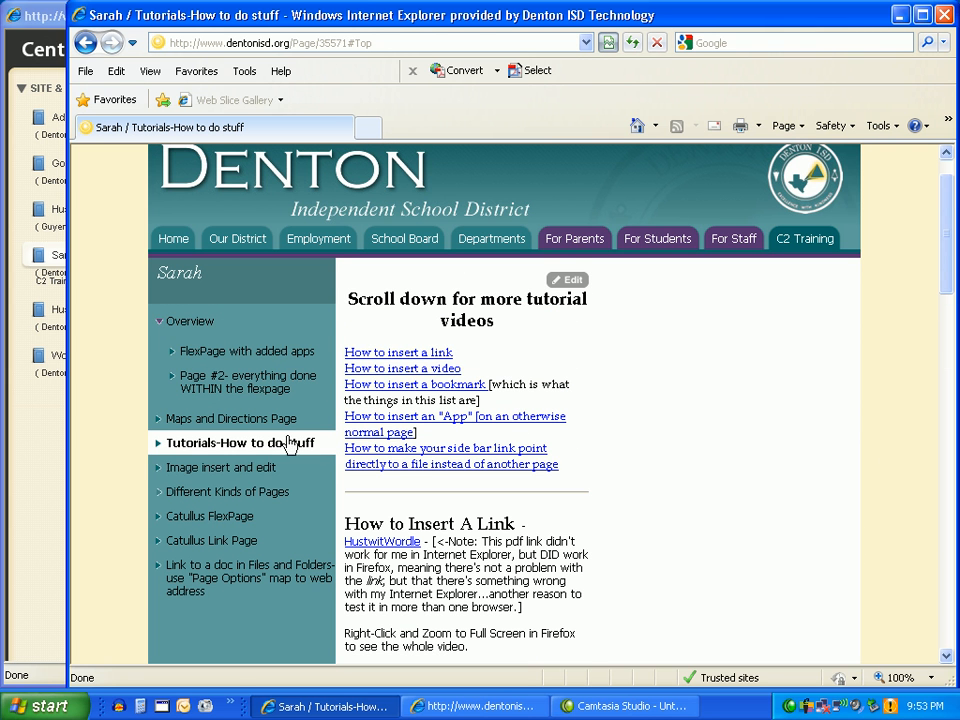
left_click(633, 49)
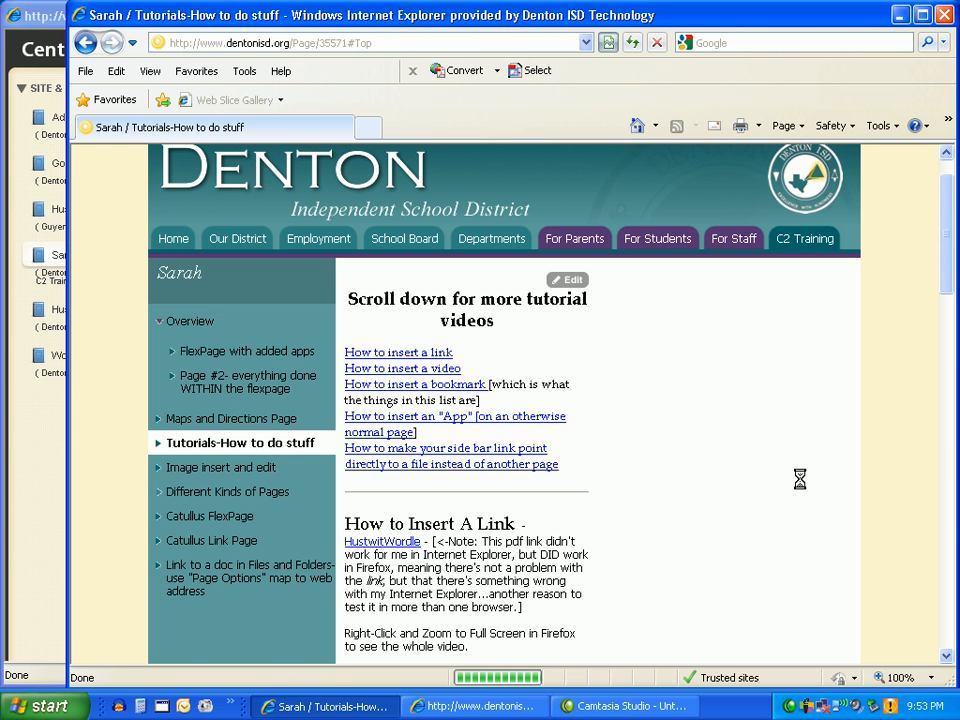
left_click(39, 514)
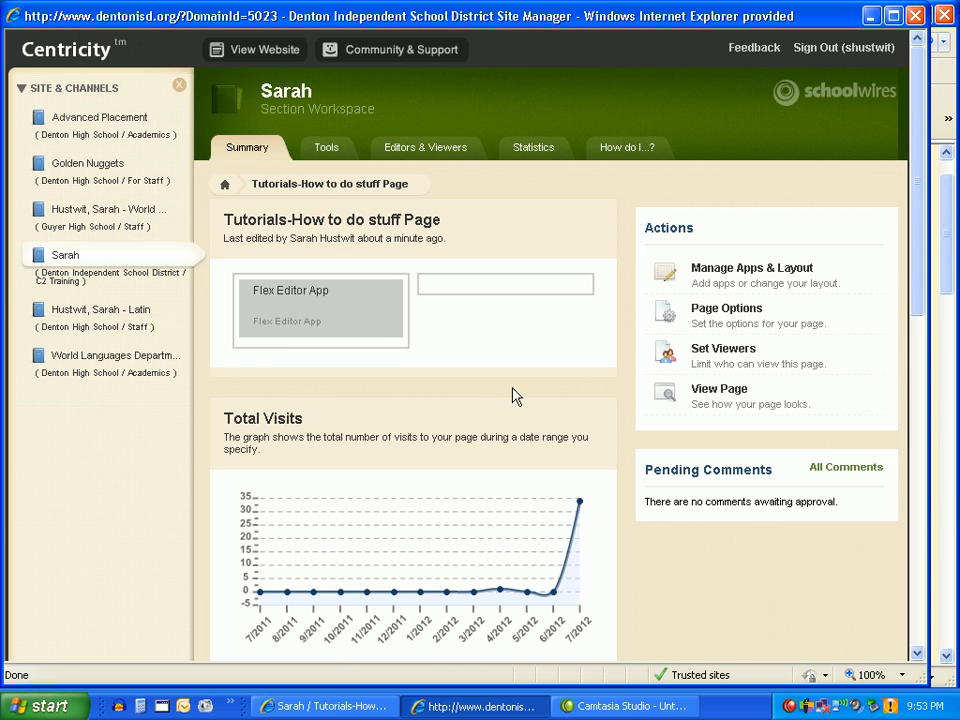
Apply the One Column layout to the Tutorials-How to do stuff page and leave design mode.
left_click(744, 274)
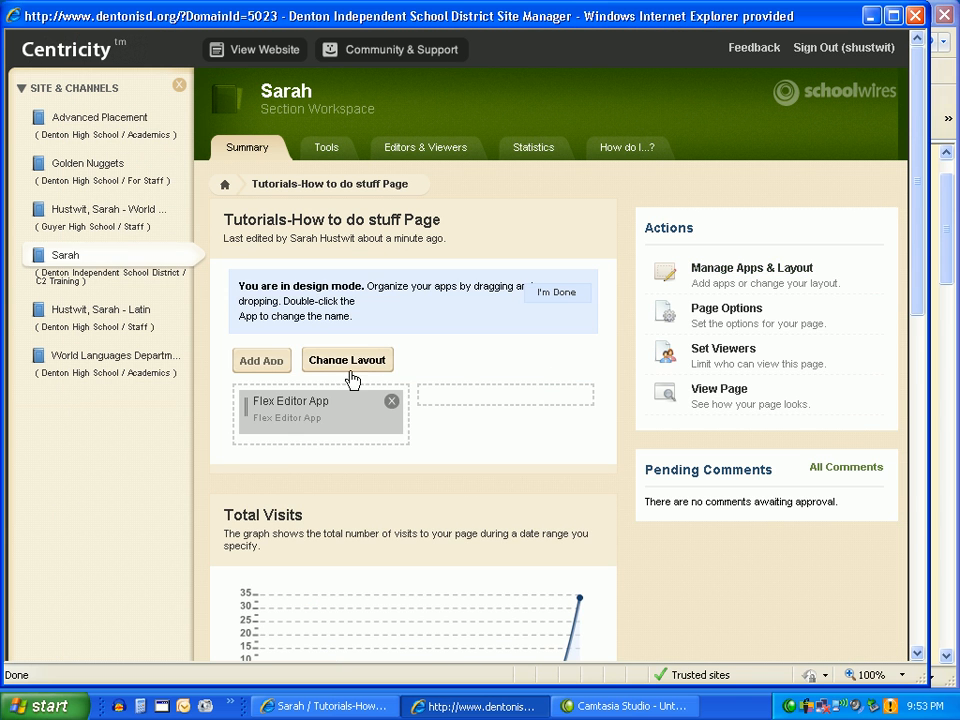
left_click(348, 361)
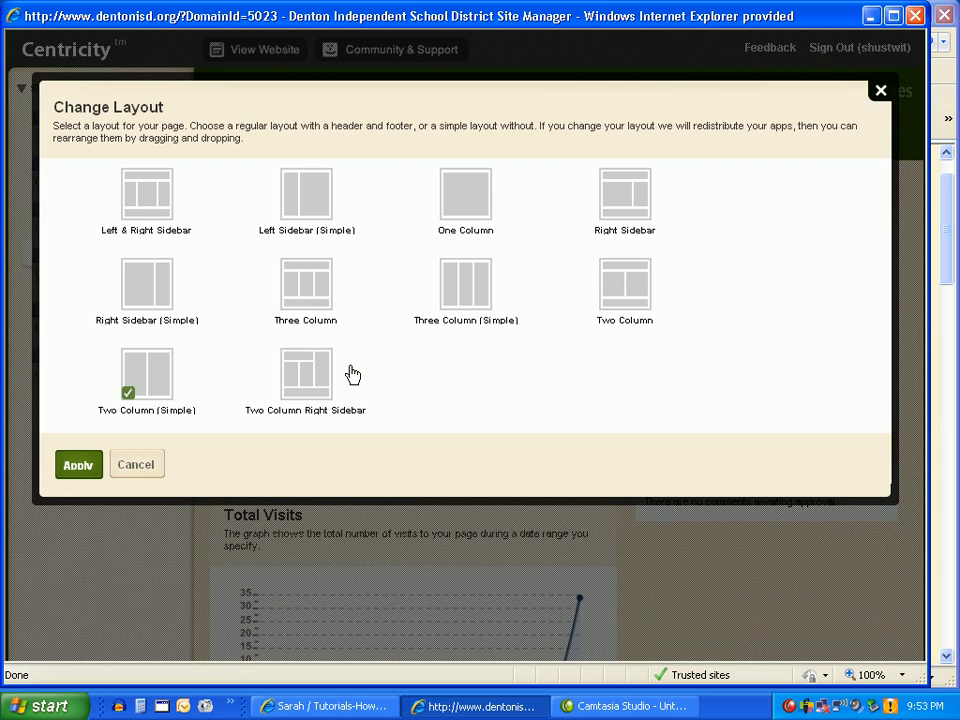
left_click(456, 211)
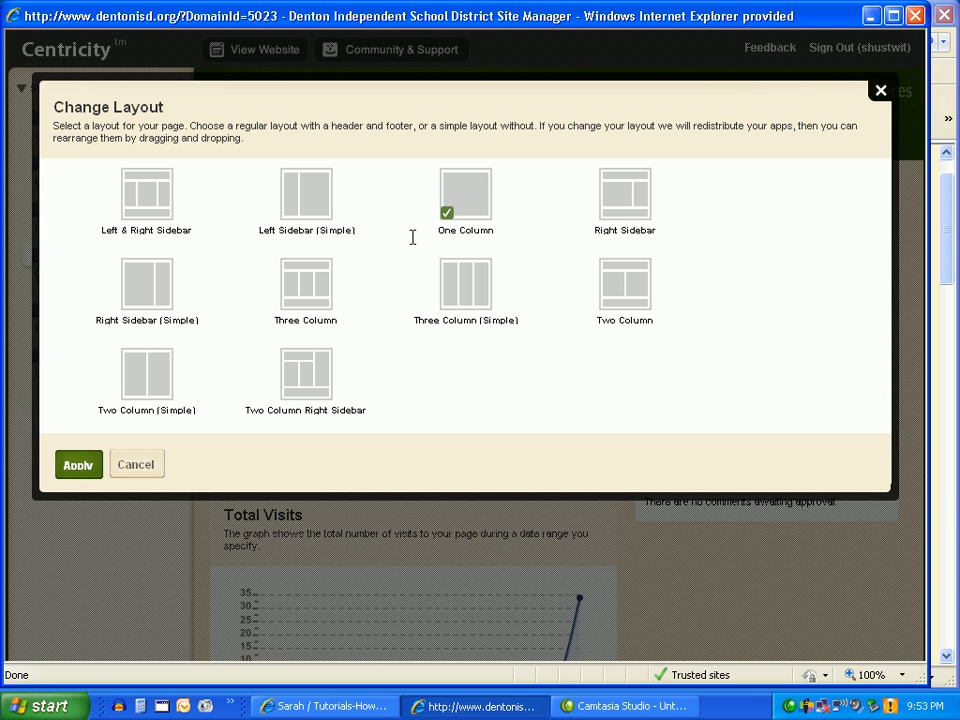
left_click(92, 468)
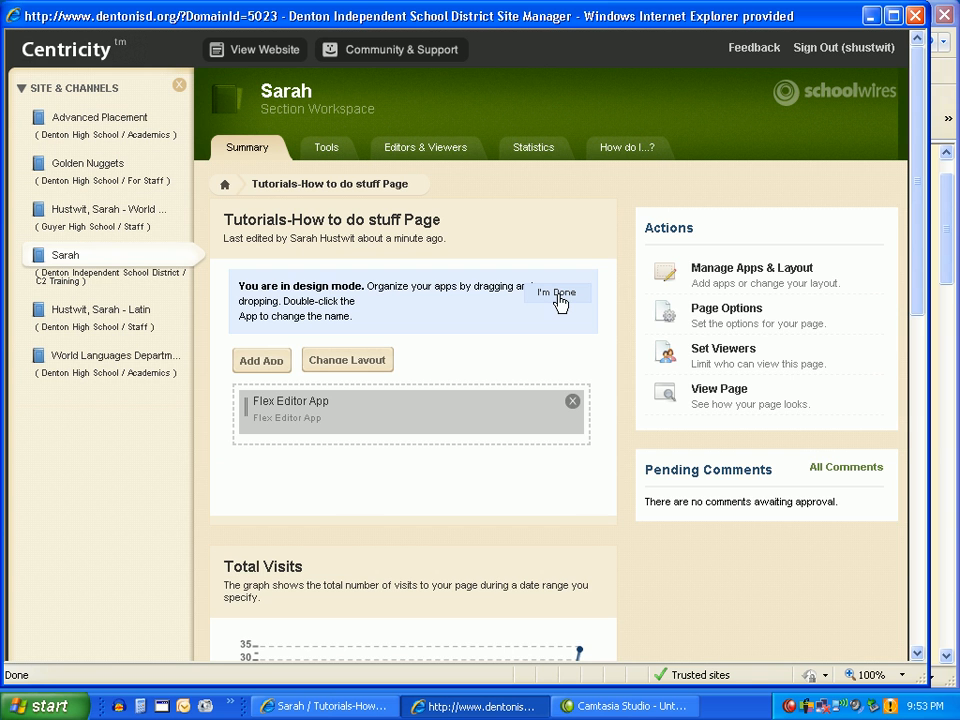
left_click(557, 296)
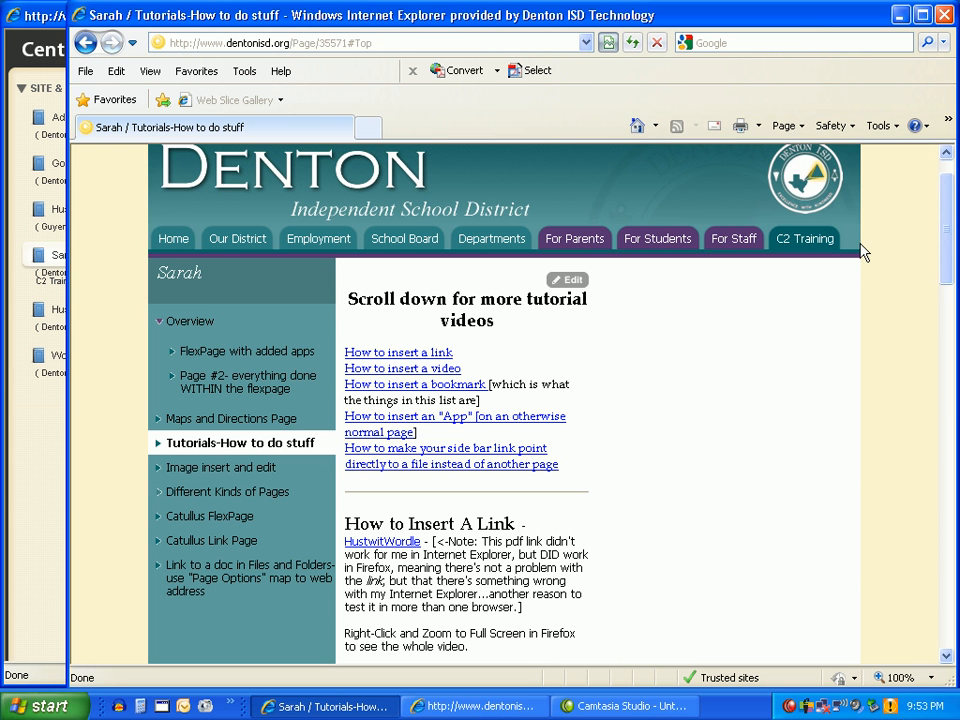
Reload the published Tutorials page to check its one-column layout, and return to Site Manager.
left_click(45, 450)
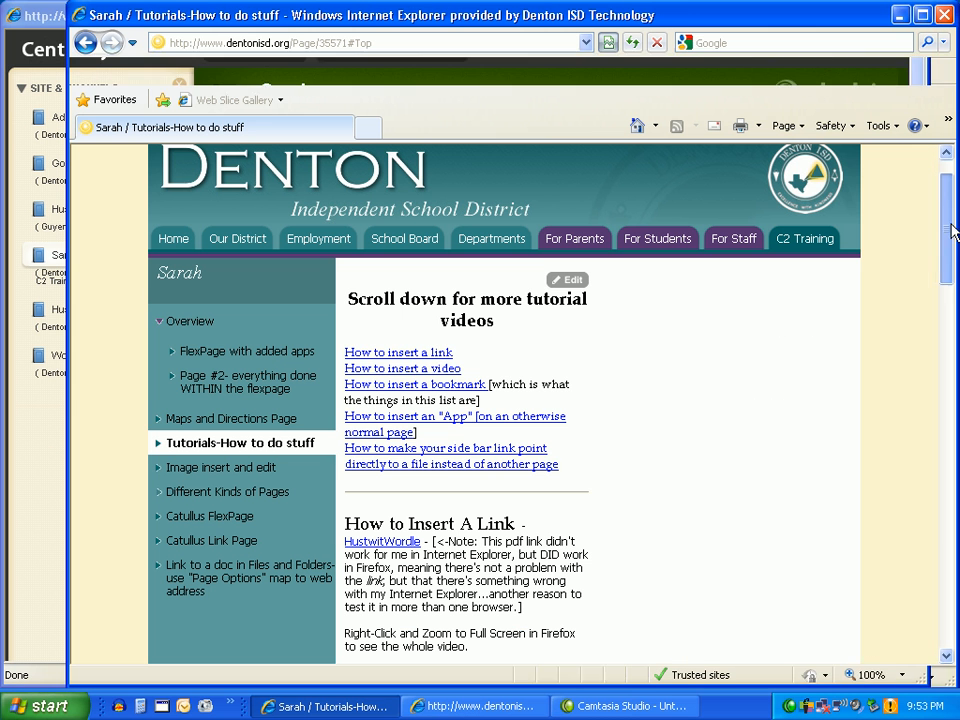
left_click(952, 225)
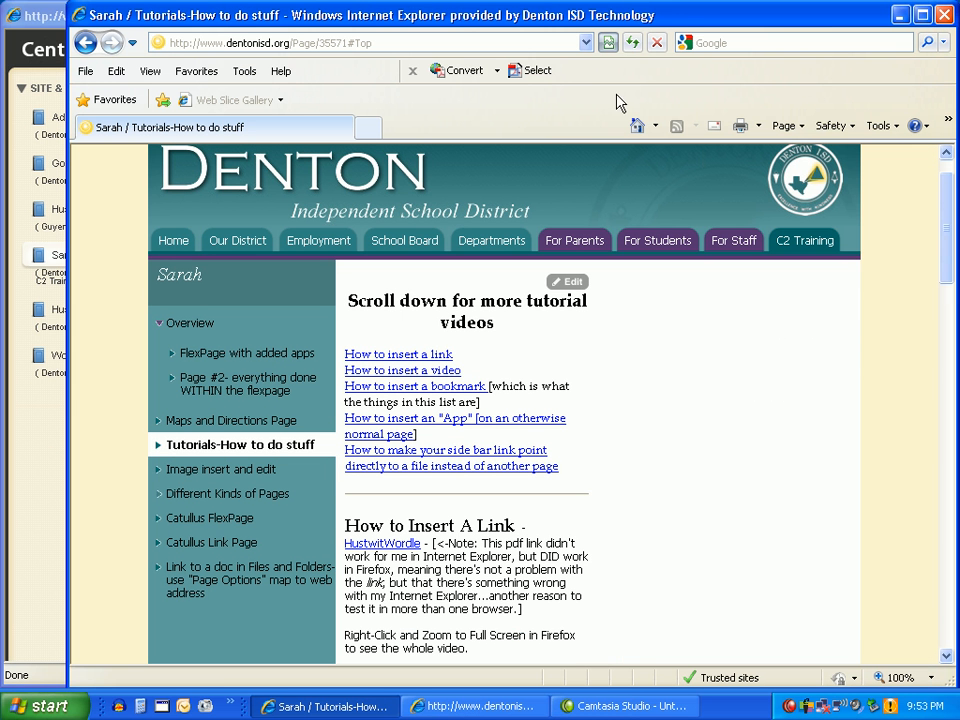
left_click(634, 44)
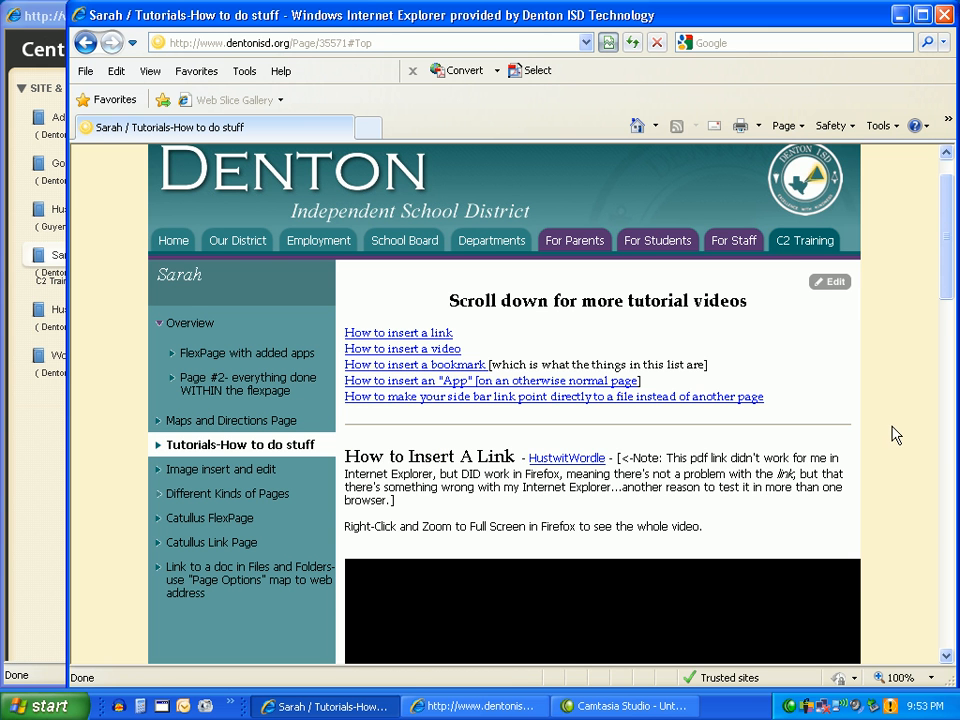
scroll(885, 438, "down", 2)
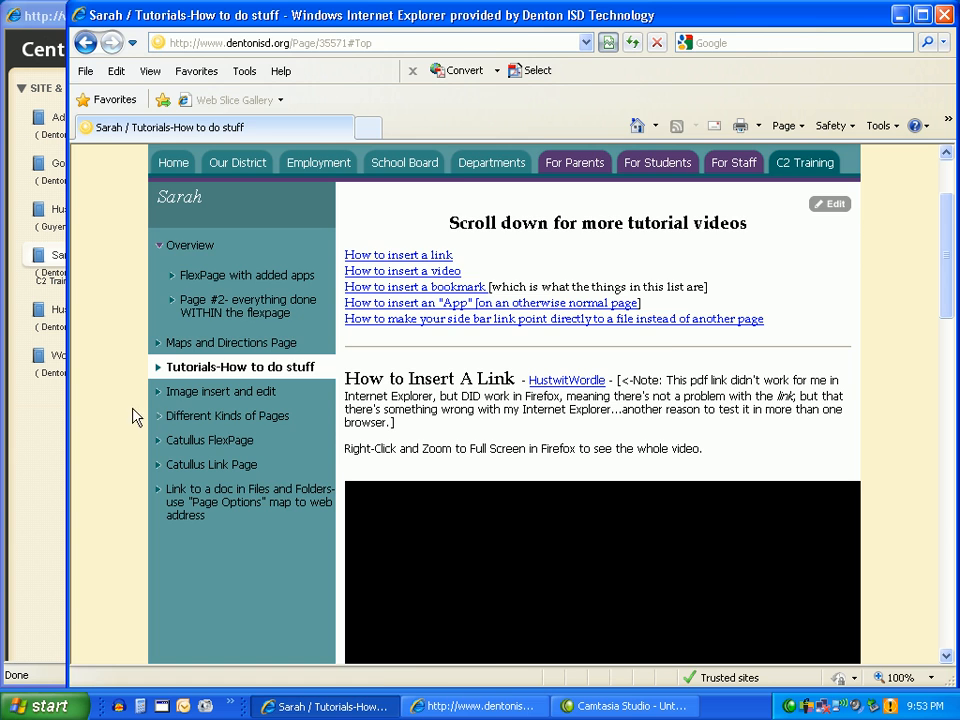
left_click(58, 450)
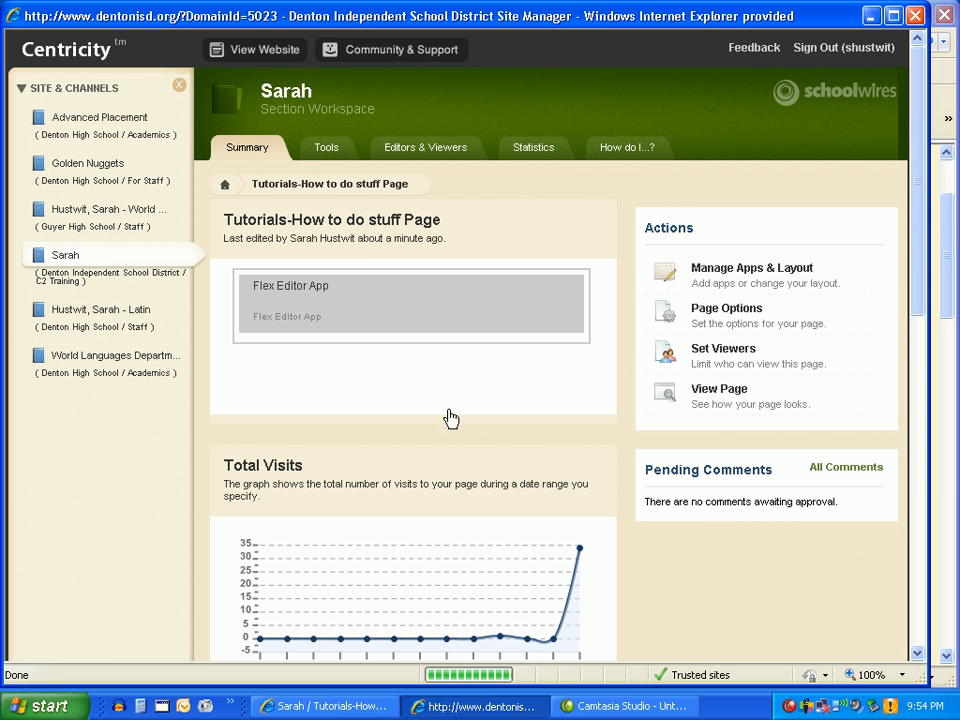
Open the App Manager and view which pages use the Book List App, as well as the existing Discussion App instances.
left_click(326, 150)
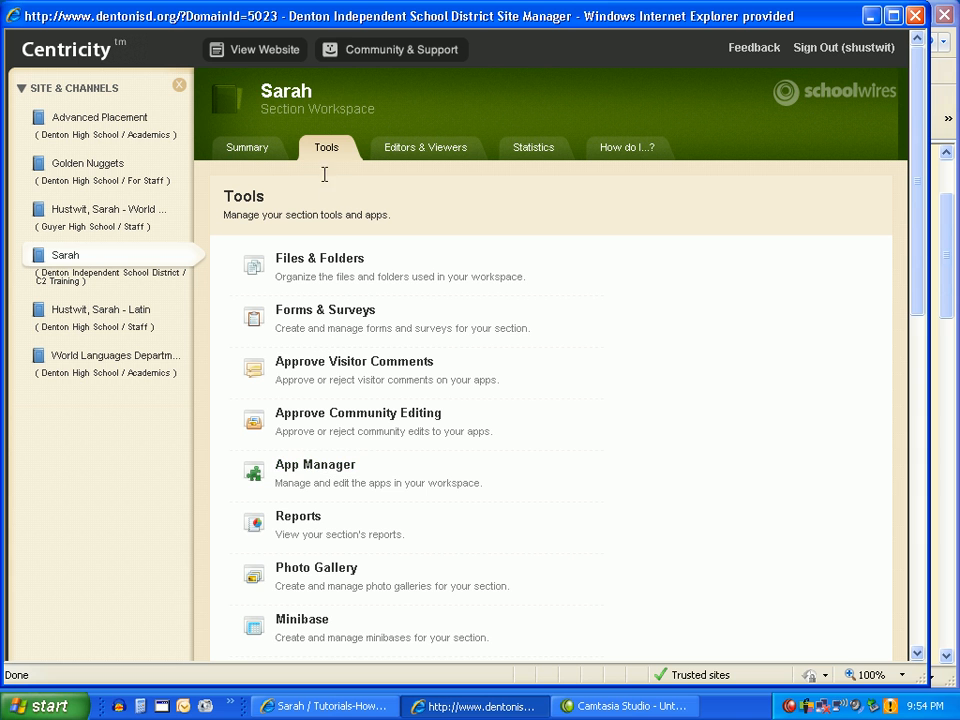
left_click(316, 468)
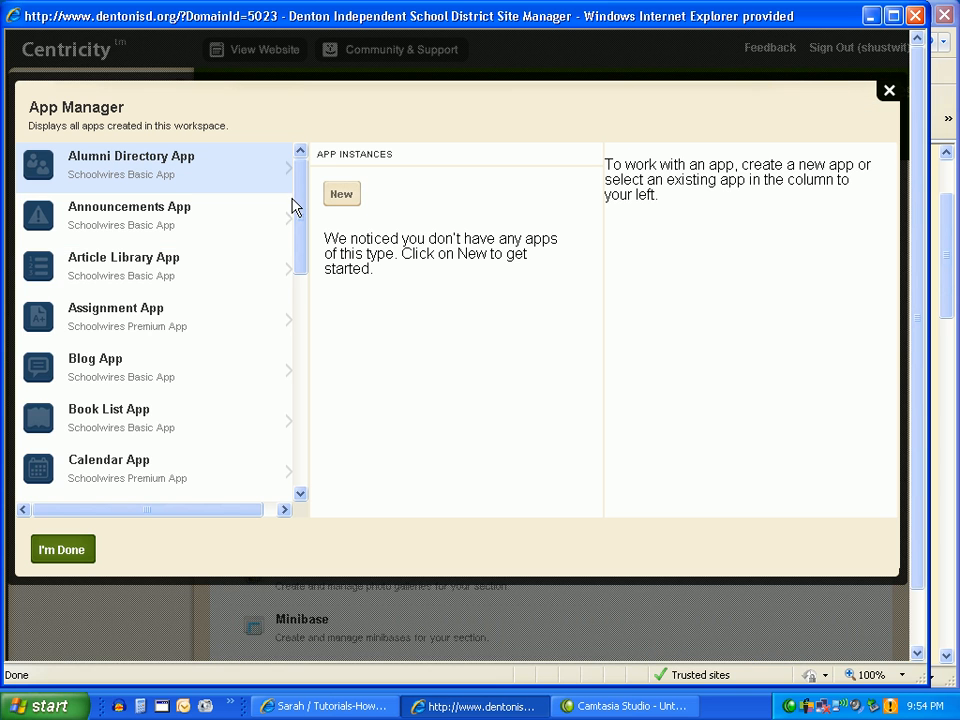
left_click_drag(302, 206, 297, 268)
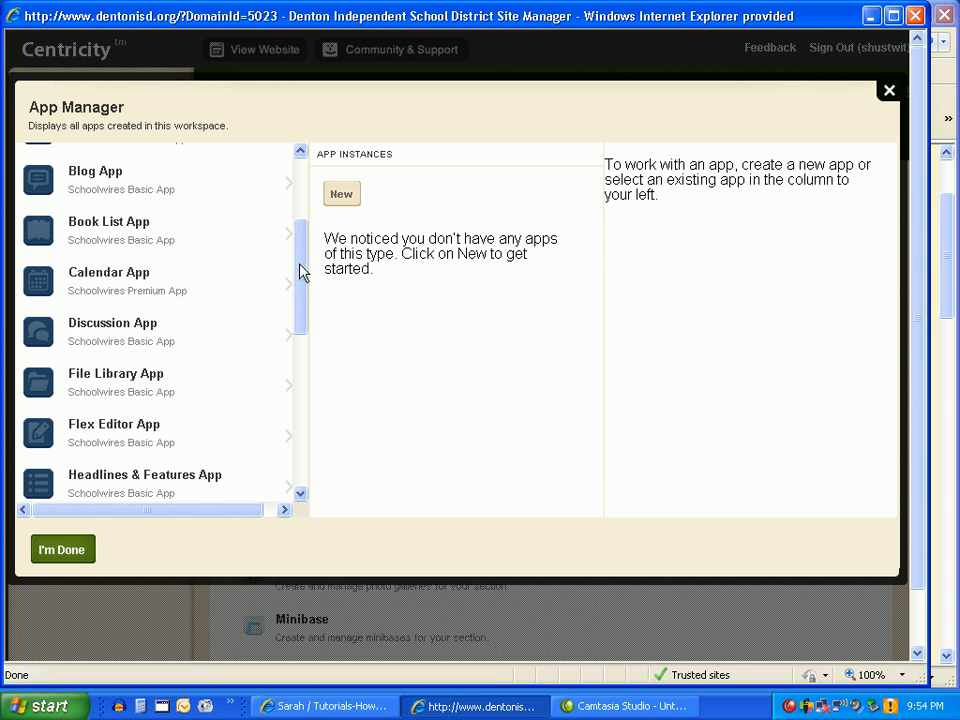
left_click(79, 228)
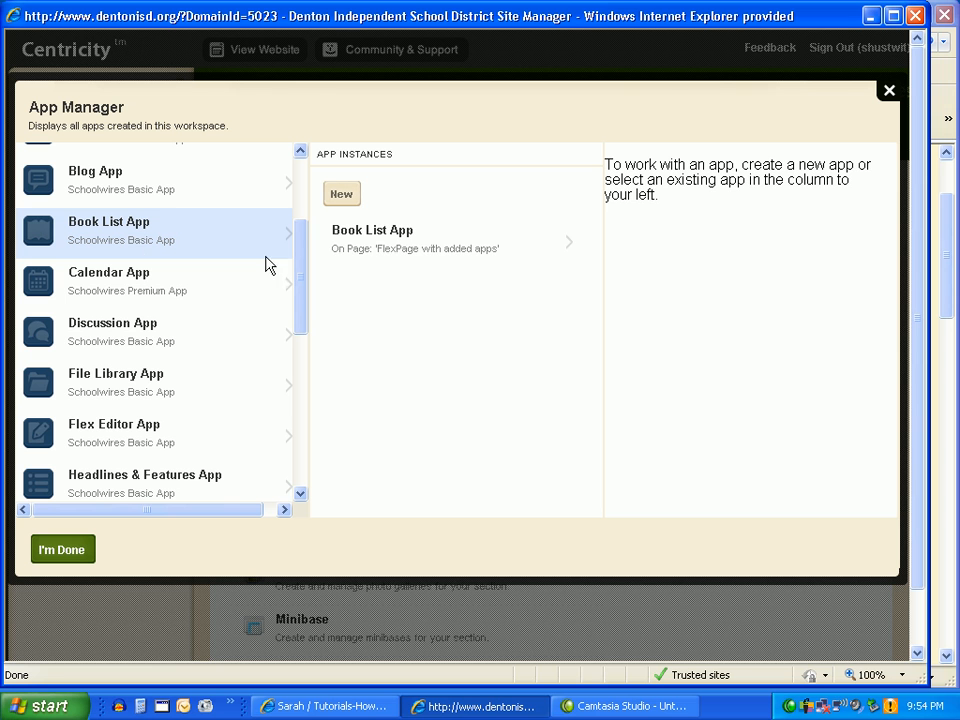
left_click(362, 240)
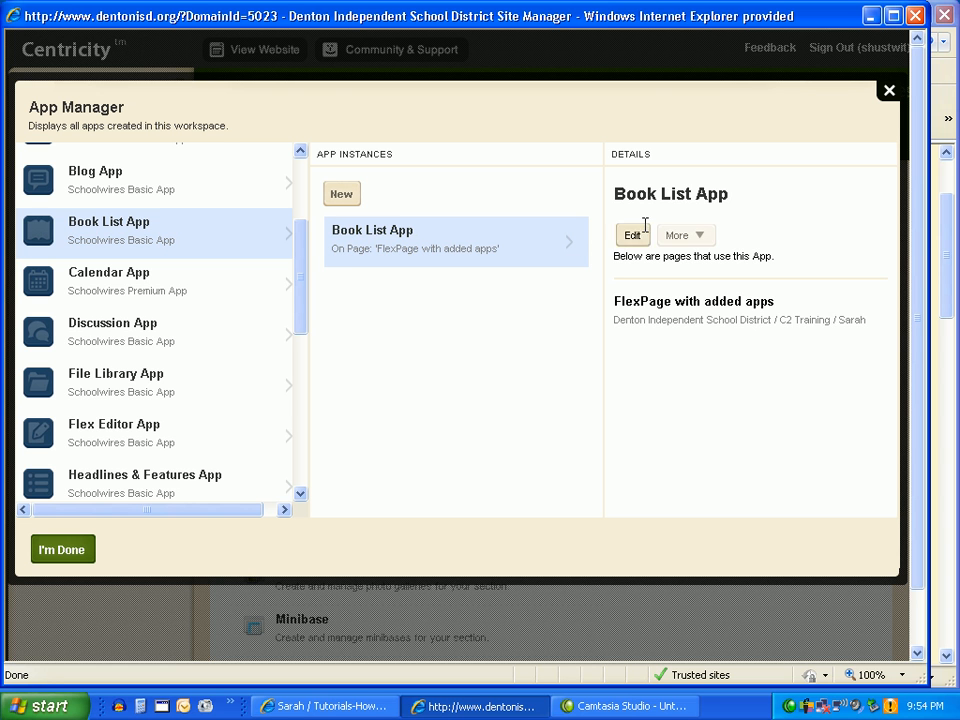
left_click(120, 333)
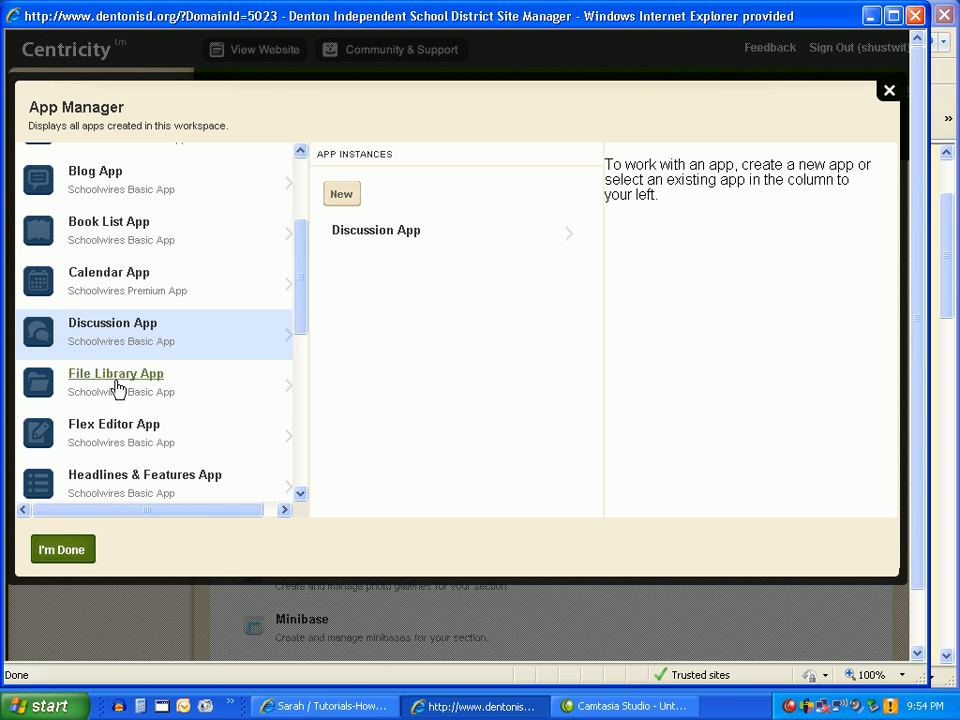
Create a new Headlines & Features App in the App Manager, keeping the default name.
left_click(137, 476)
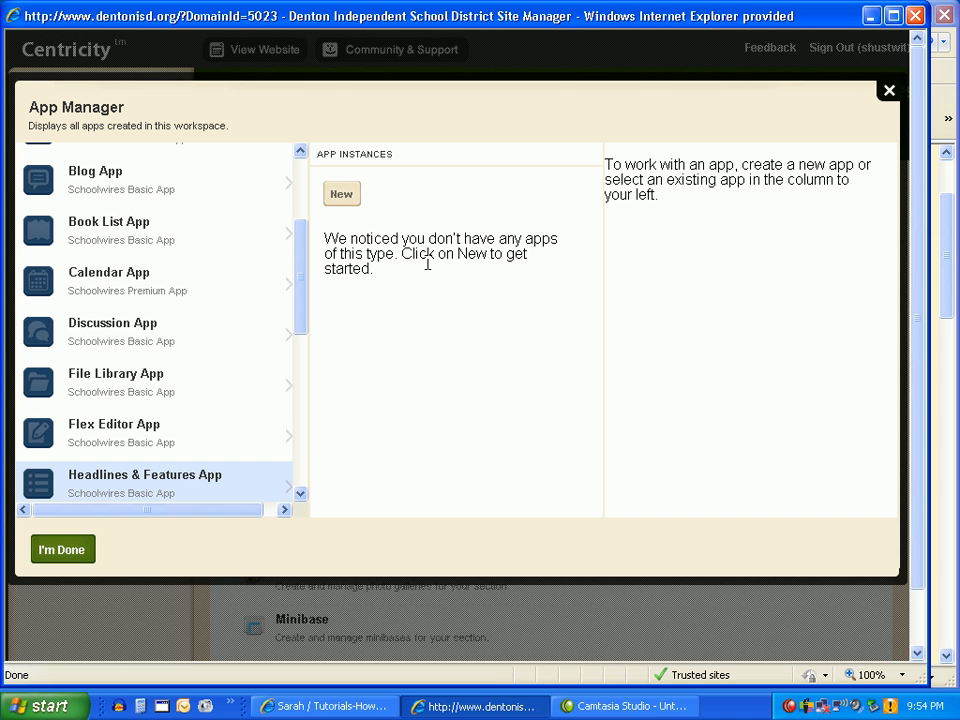
left_click(342, 198)
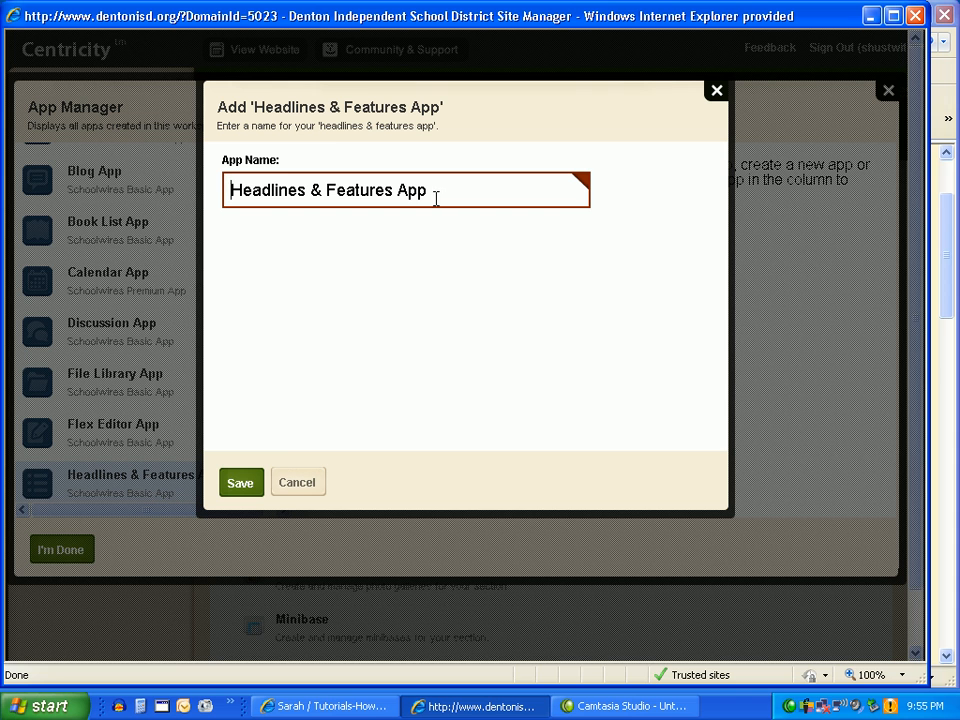
left_click(247, 484)
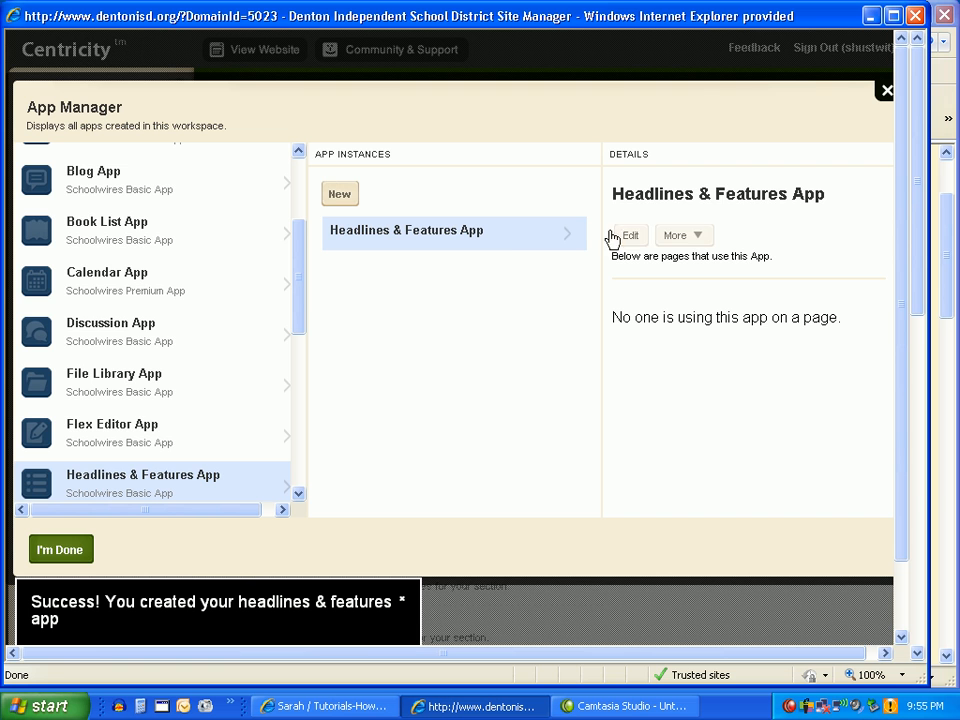
Edit the new Headlines & Features App and start a new headline titled "TIA is Wonderful!!".
left_click(630, 237)
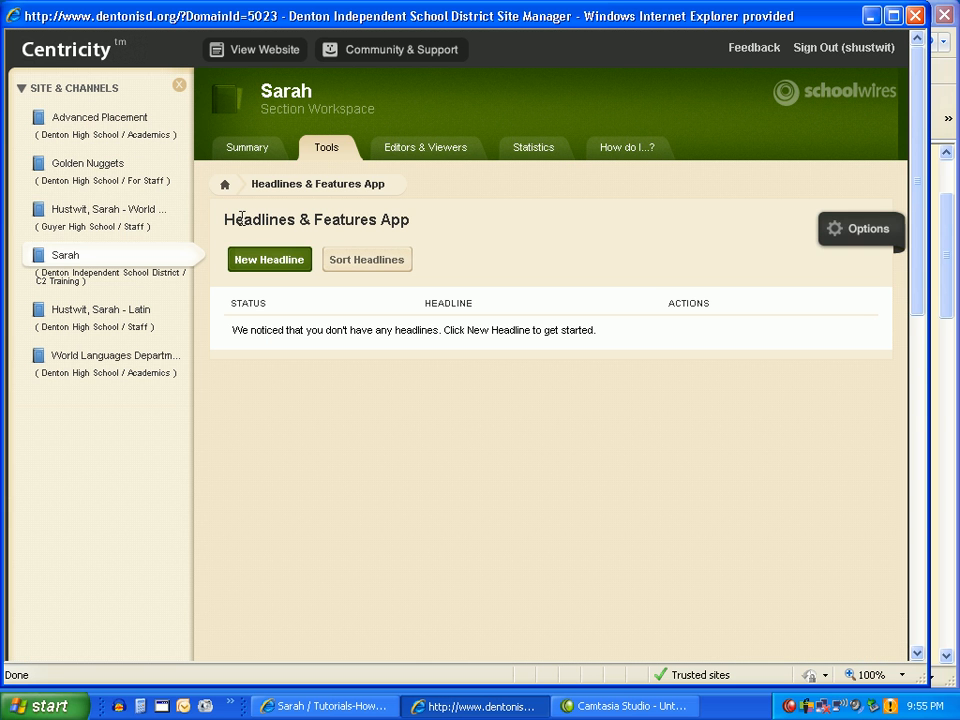
left_click(260, 265)
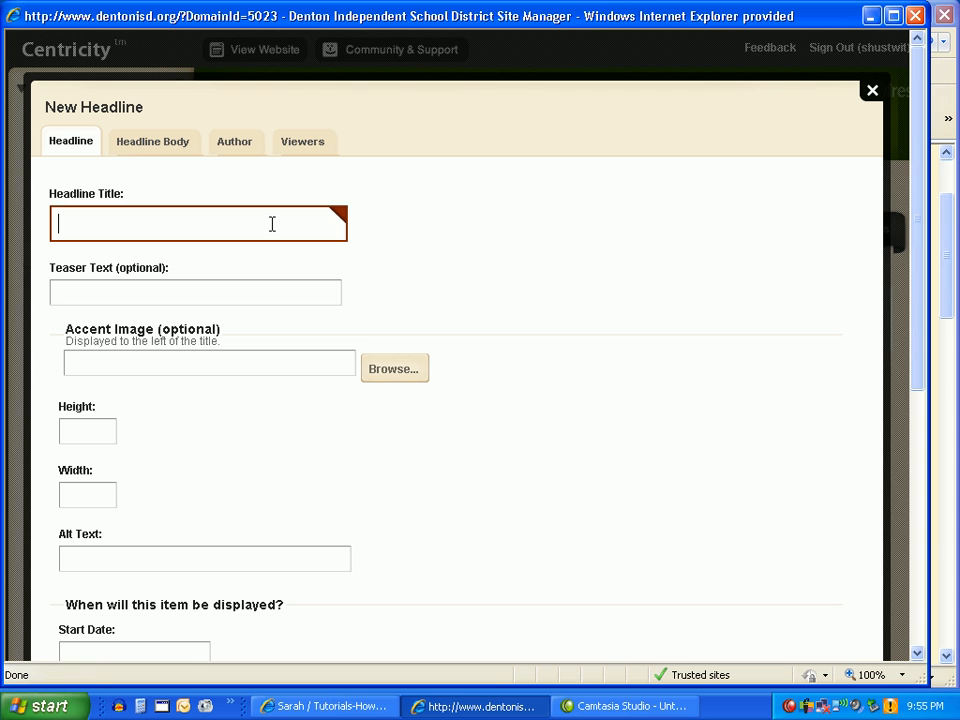
type("Ti")
type("IA is")
type(" Wonder")
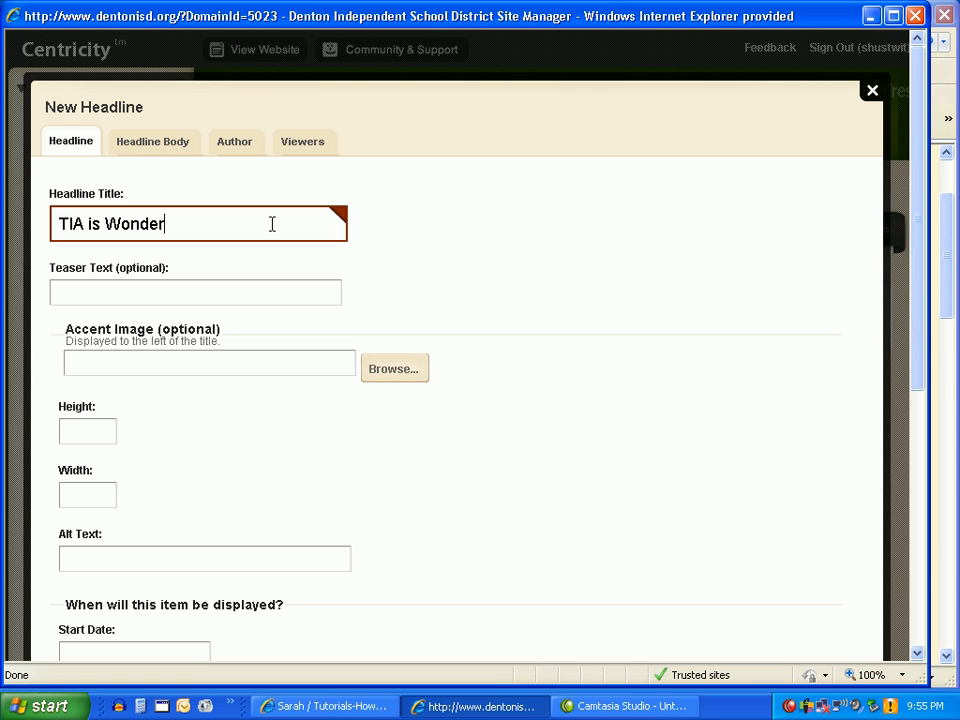
type("ful!!")
scroll(575, 418, "down", 8)
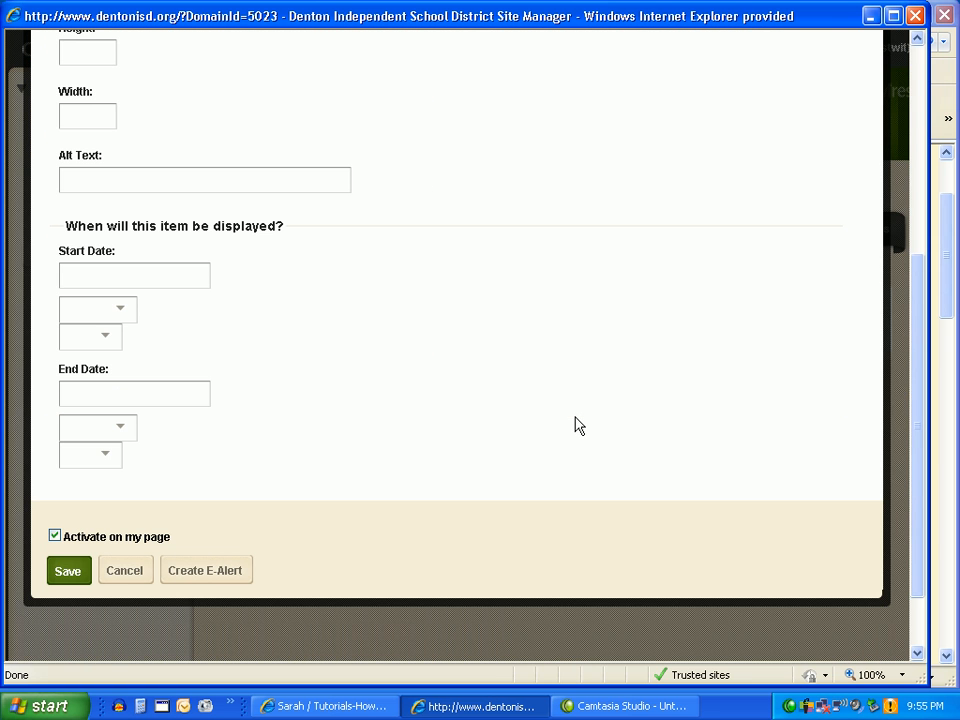
scroll(334, 376, "up", 2)
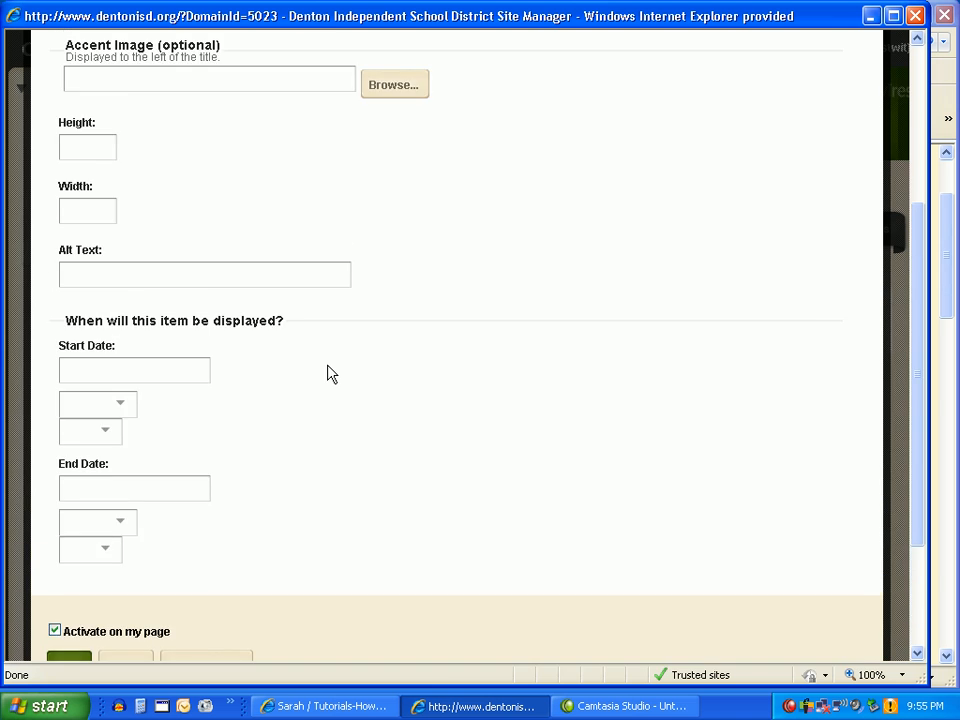
scroll(330, 370, "up", 6)
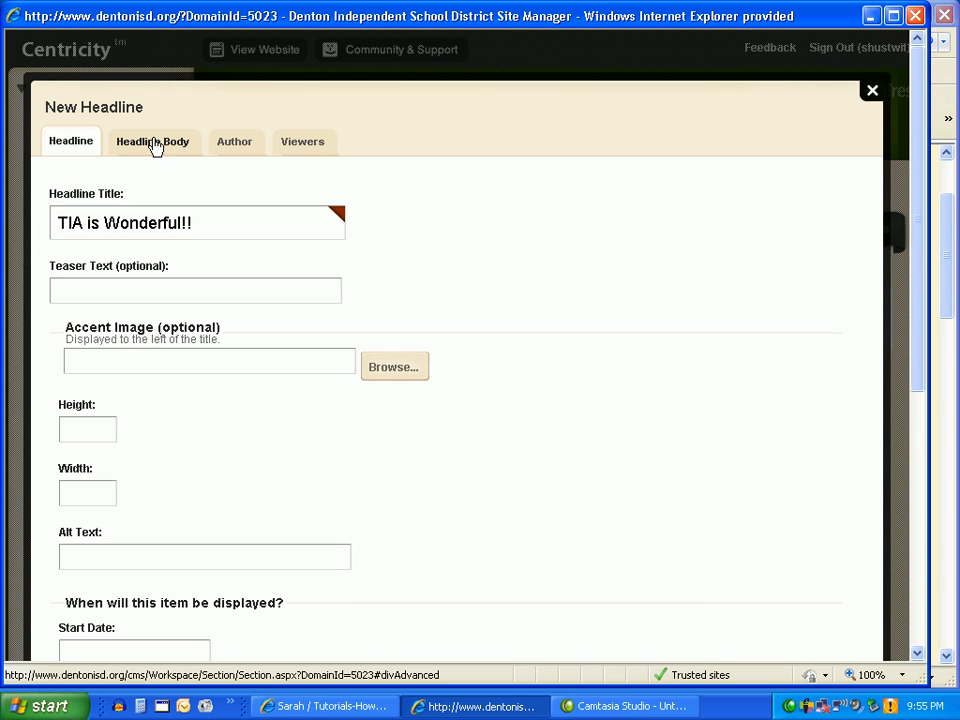
Write "Teacher learn lots at TIA" as the headline body and save the headline, leaving it activated on the page.
left_click(153, 142)
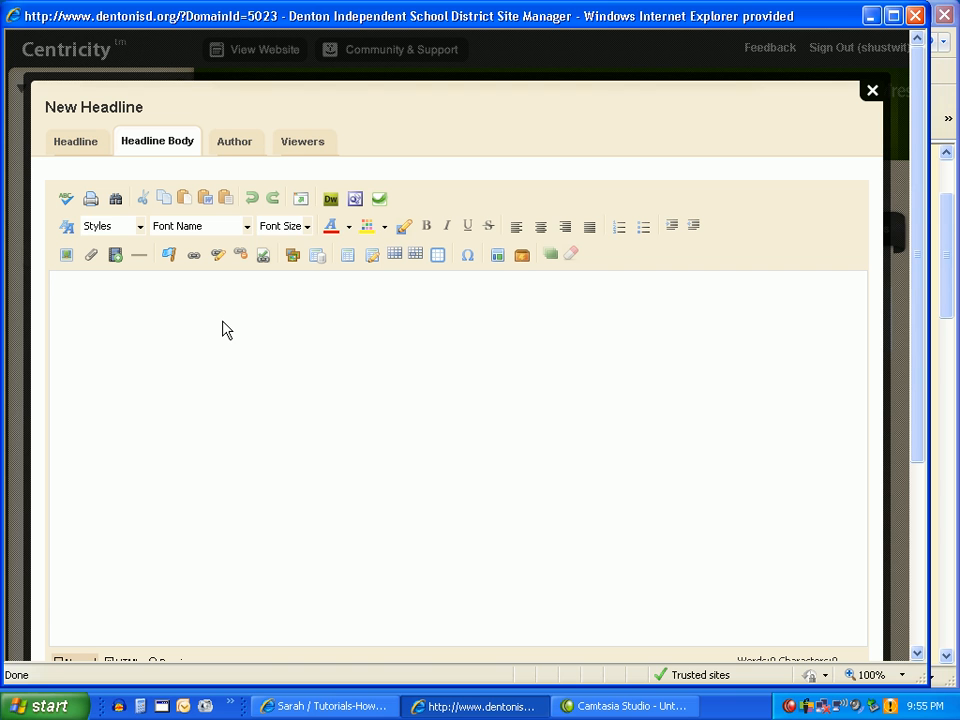
type("Teacher ler")
key("BackSpace")
type("arn lots")
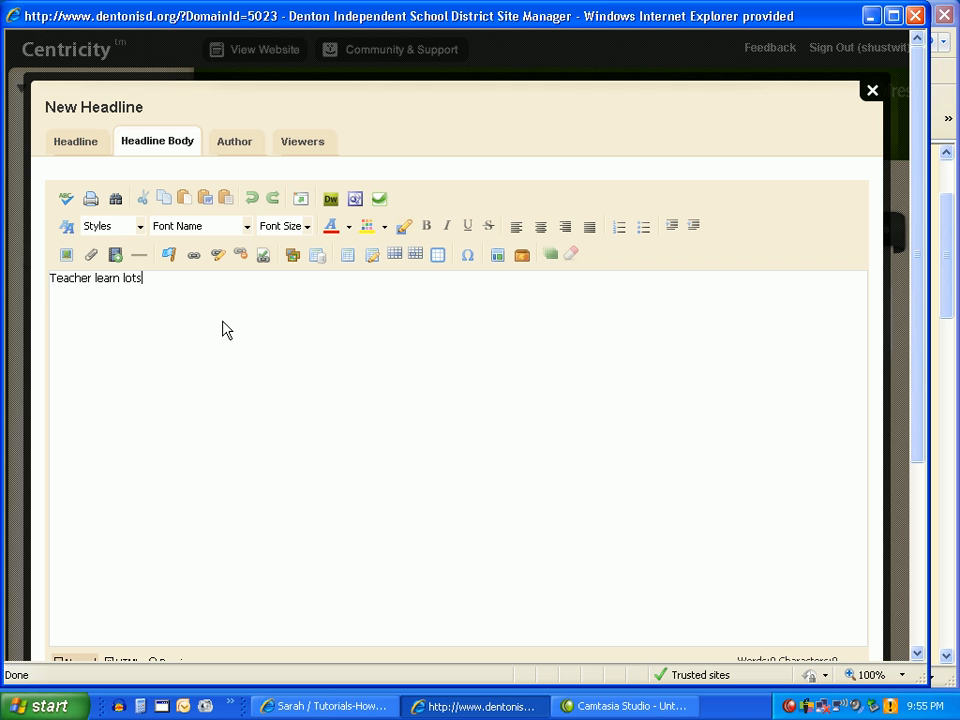
type(" at TIA")
scroll(242, 334, "down", 5)
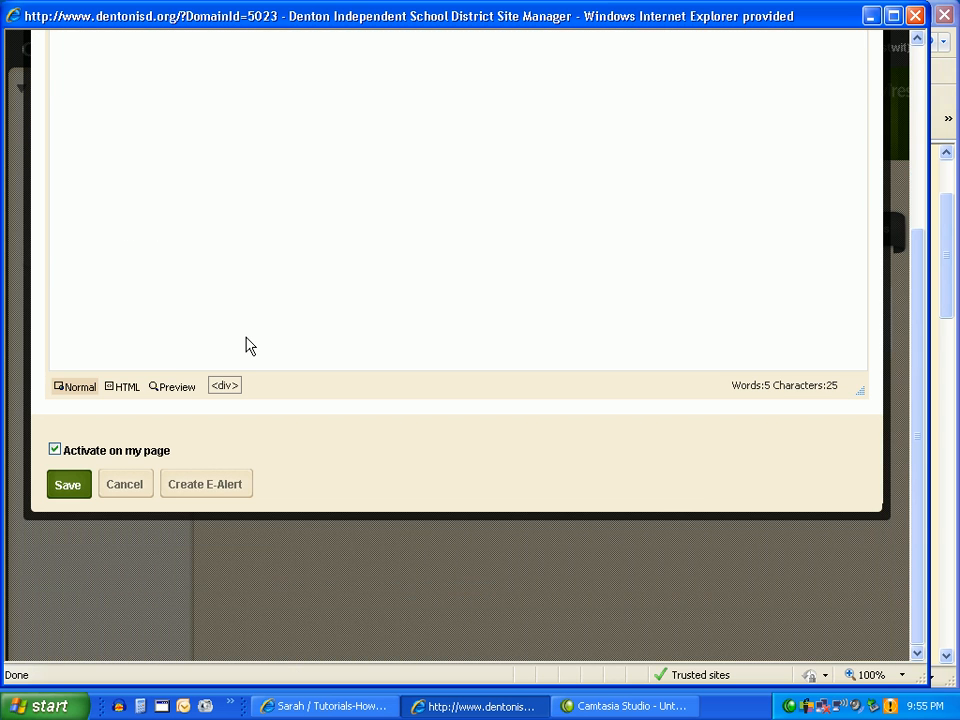
left_click(66, 486)
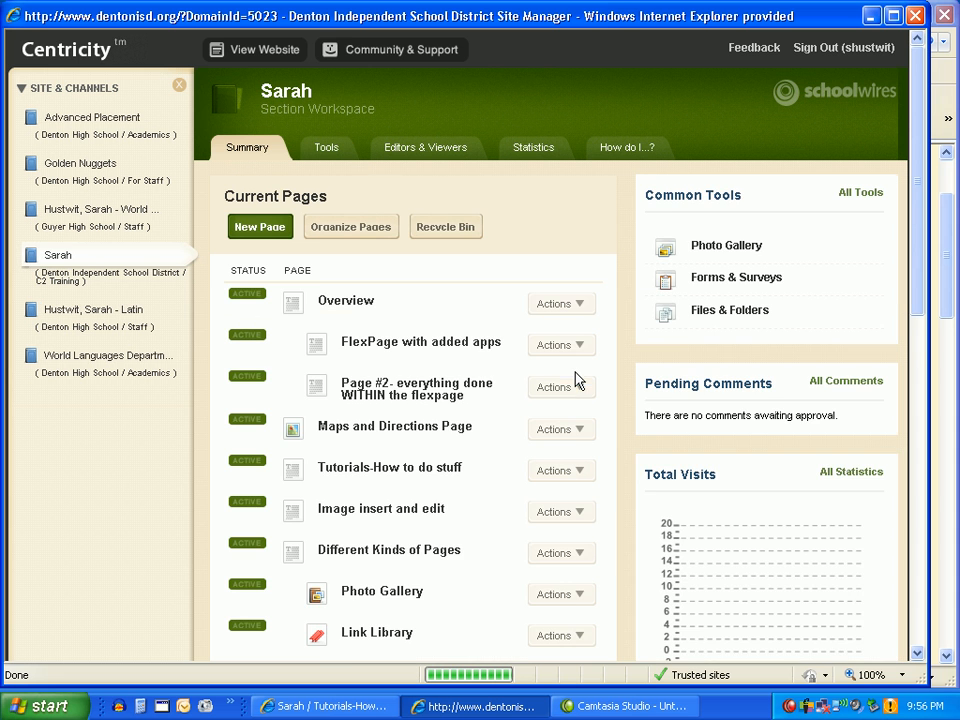
Open the Tutorials-How to do stuff page from the section's page list and enter design mode for its apps and layout.
scroll(440, 345, "down", 2)
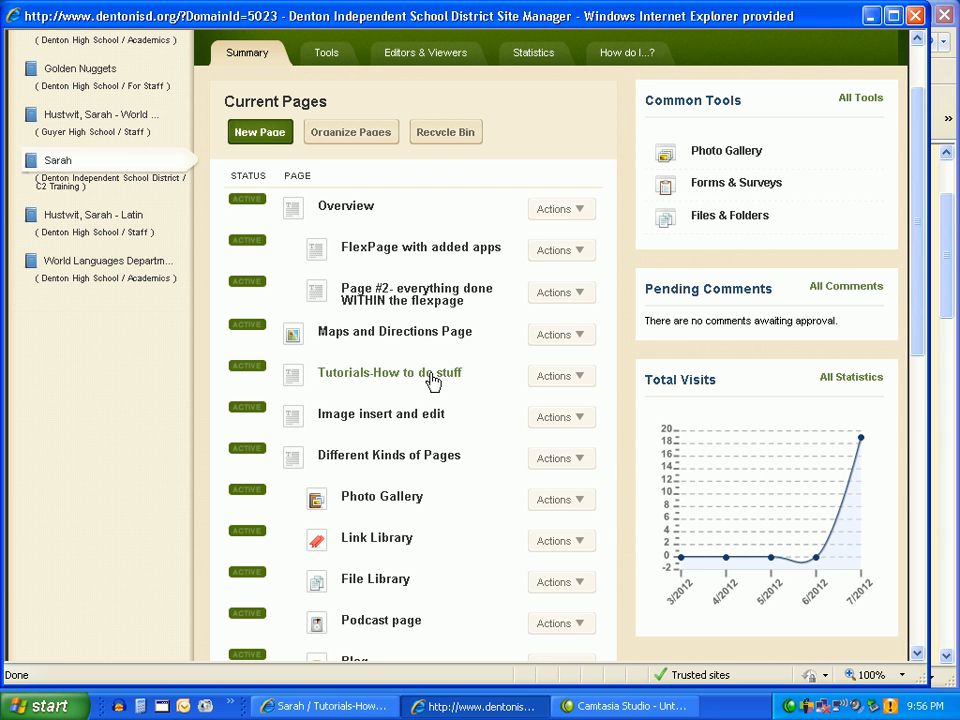
left_click(432, 377)
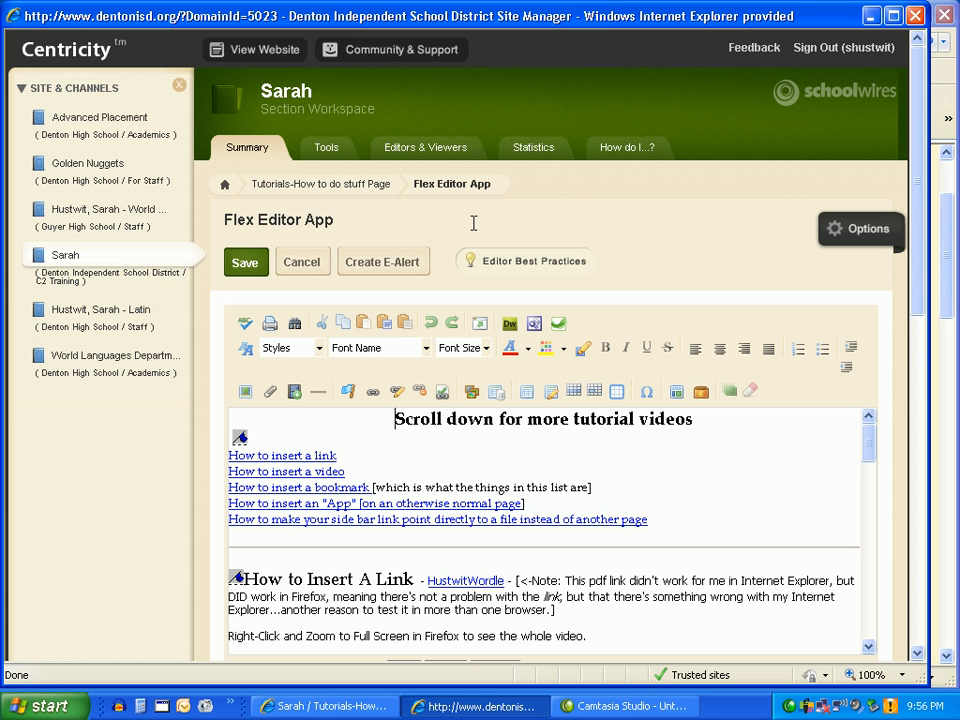
left_click(316, 190)
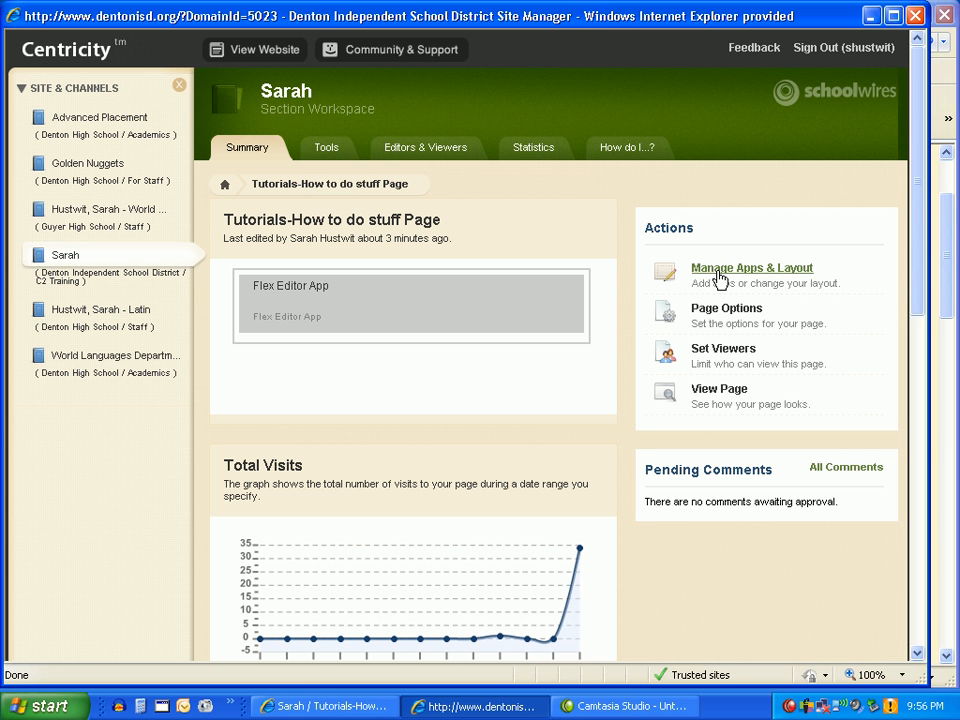
left_click(720, 279)
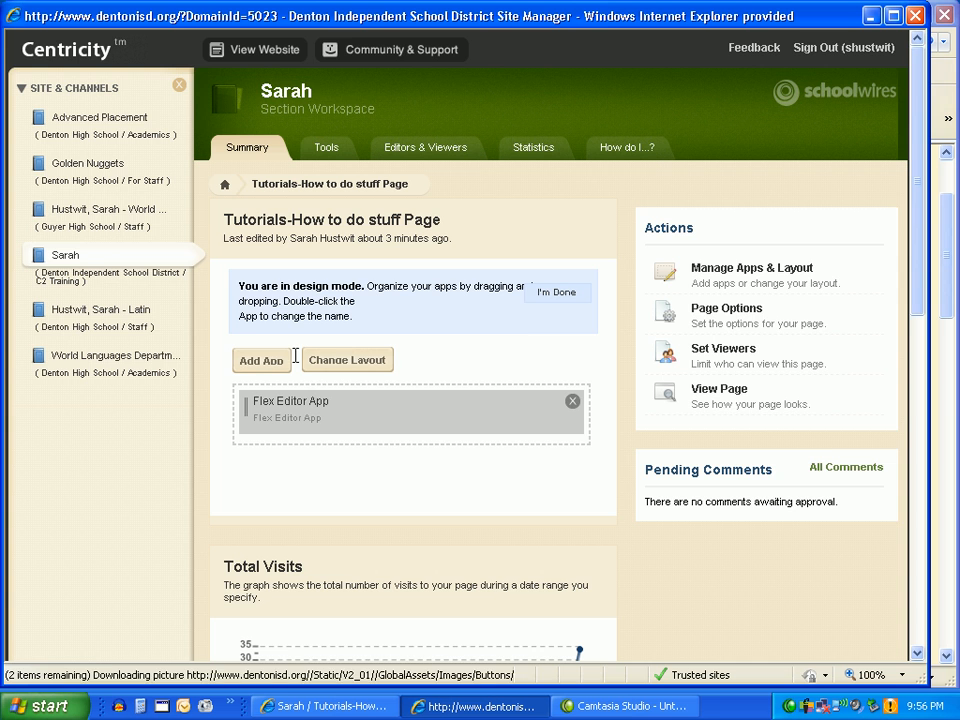
Add the existing Headlines & Features App to the Tutorials-How to do stuff page, finding it by app type.
left_click(266, 363)
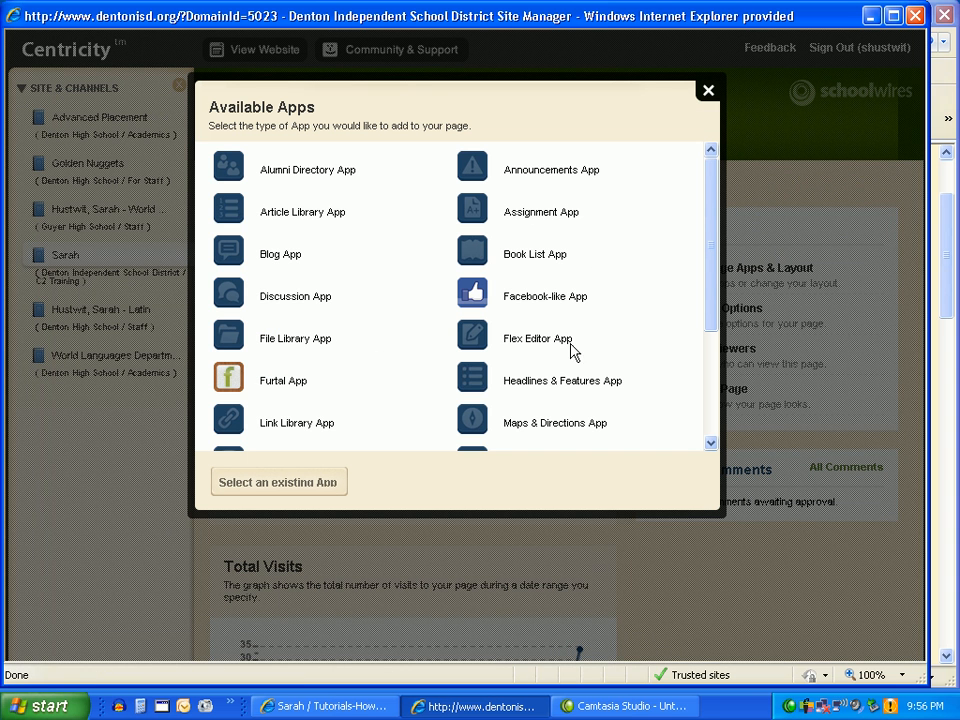
left_click(299, 484)
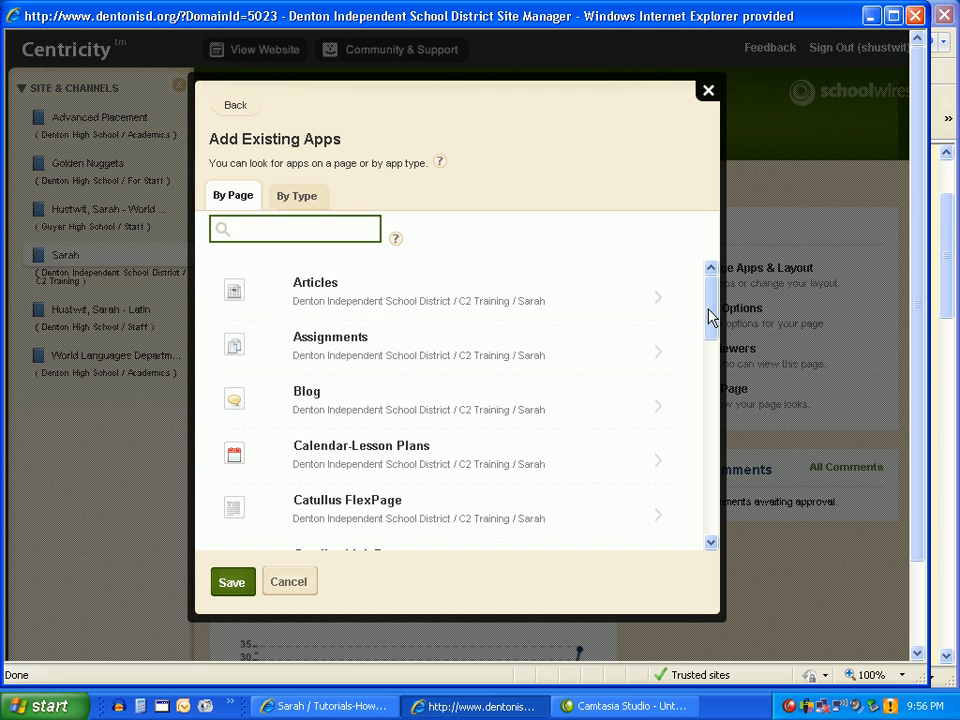
left_click_drag(709, 317, 684, 501)
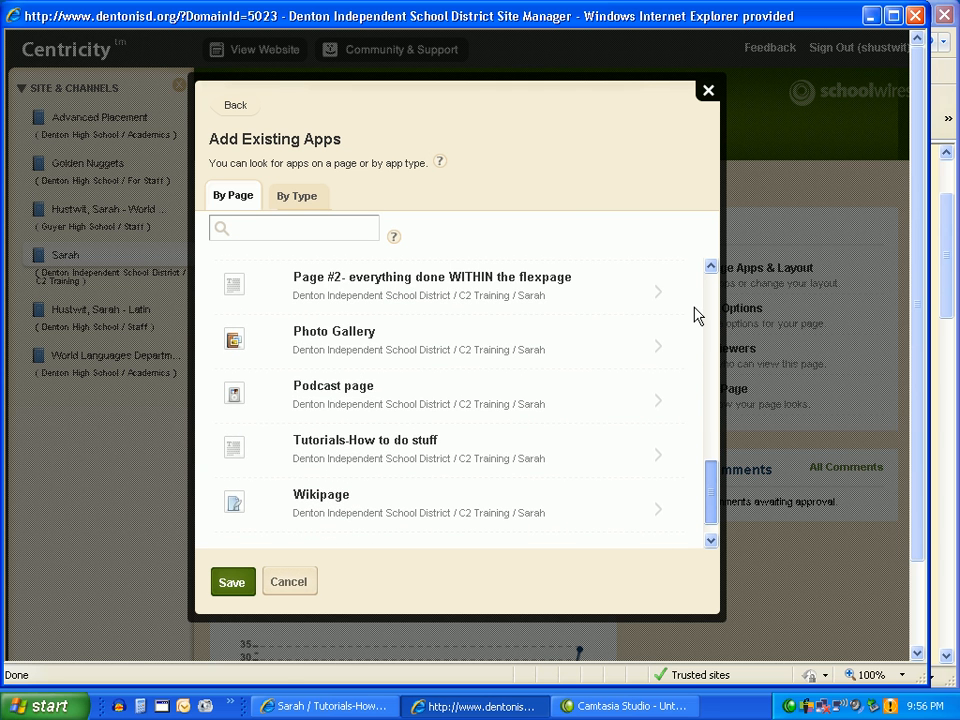
scroll(697, 316, "up", 10)
left_click(300, 197)
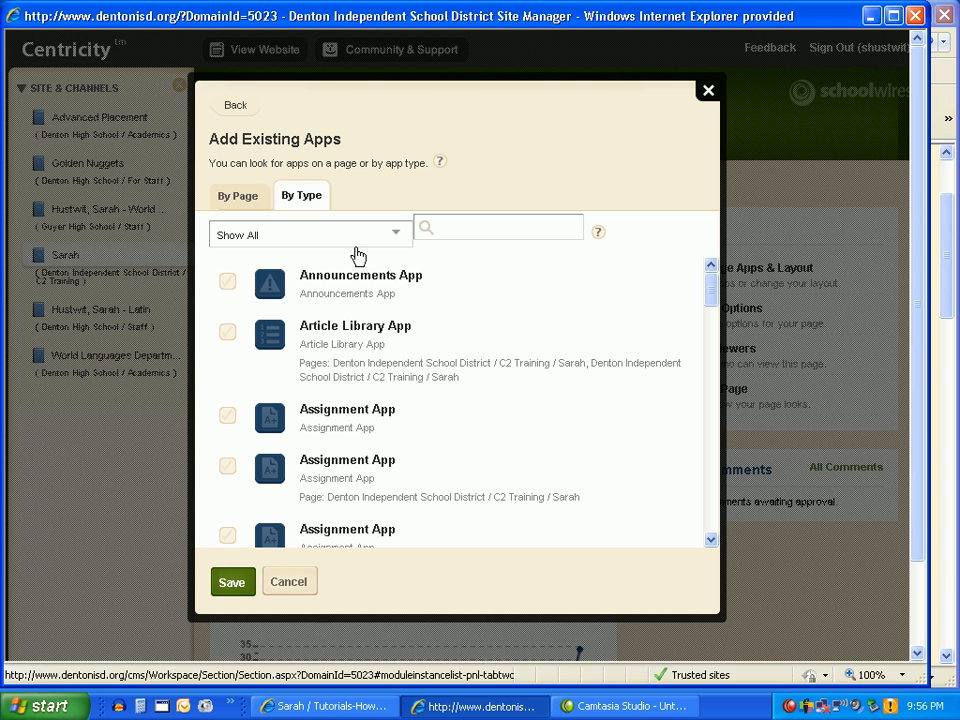
left_click_drag(709, 298, 684, 448)
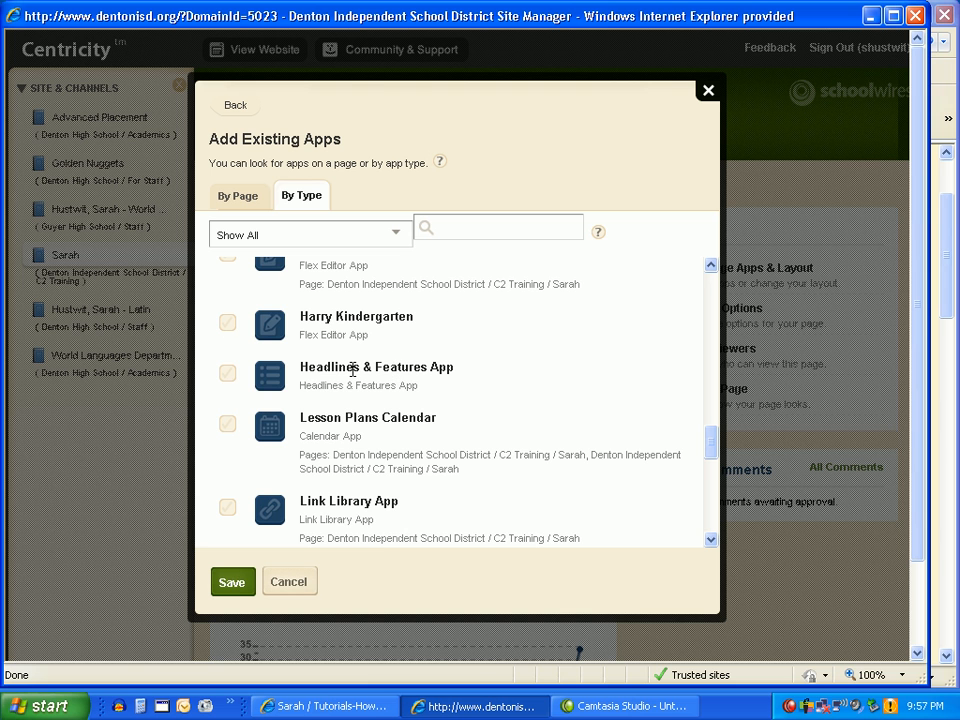
left_click(229, 377)
left_click(229, 589)
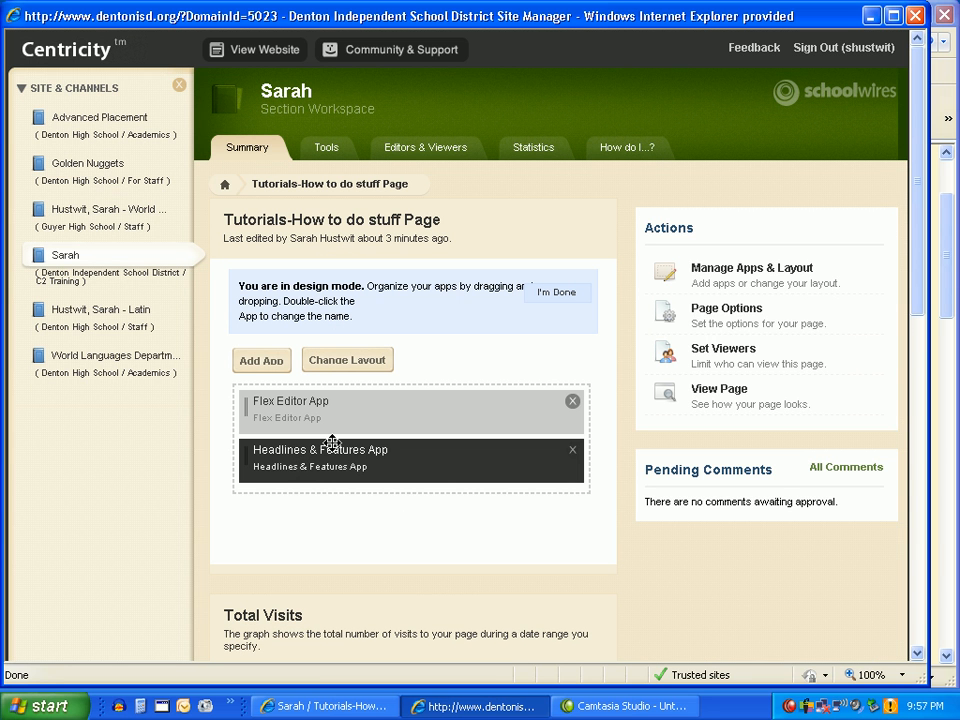
Move the Headlines & Features App above the Flex Editor App and leave design mode.
left_click_drag(328, 459, 366, 427)
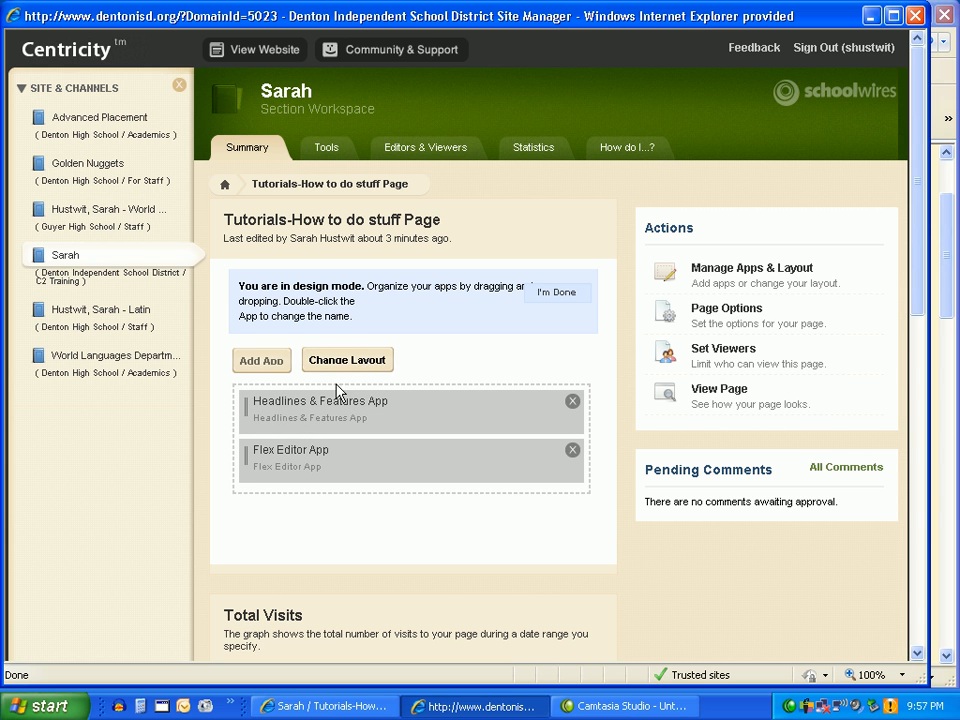
left_click(553, 295)
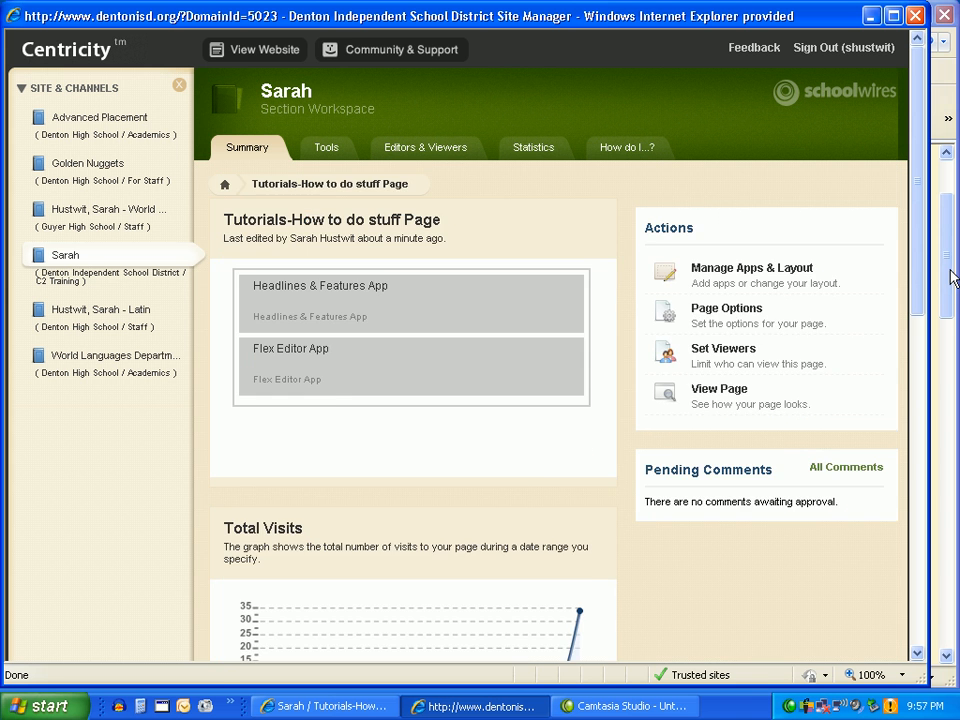
Reload the published Tutorials page, open the "TIA is Wonderful!!" headline to check its body, and return to Site Manager.
left_click(948, 274)
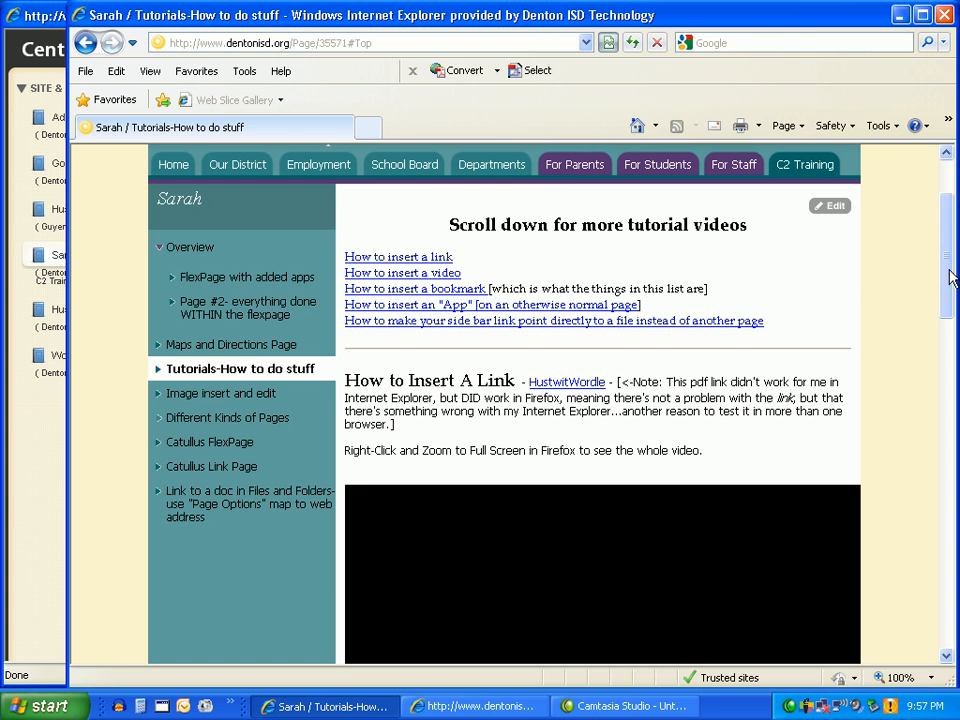
left_click(633, 44)
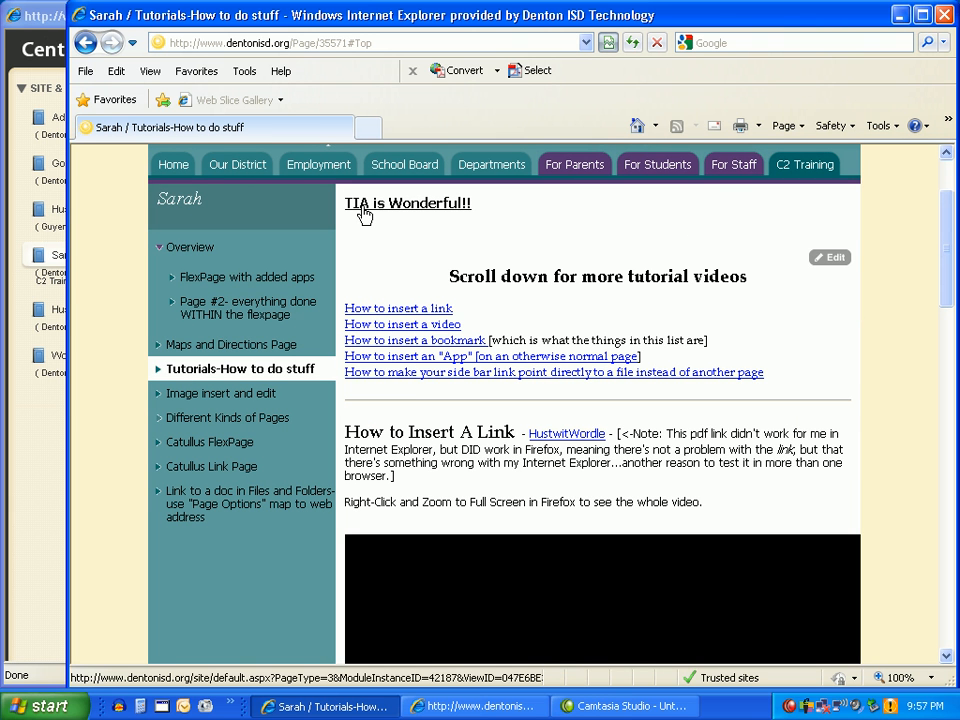
left_click(363, 213)
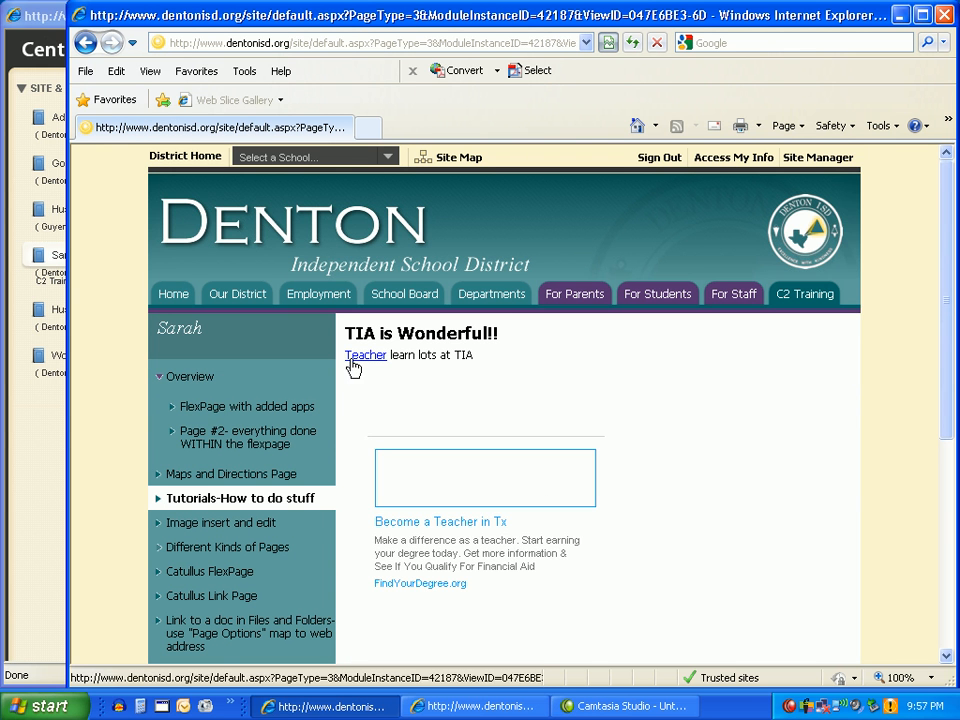
left_click(44, 408)
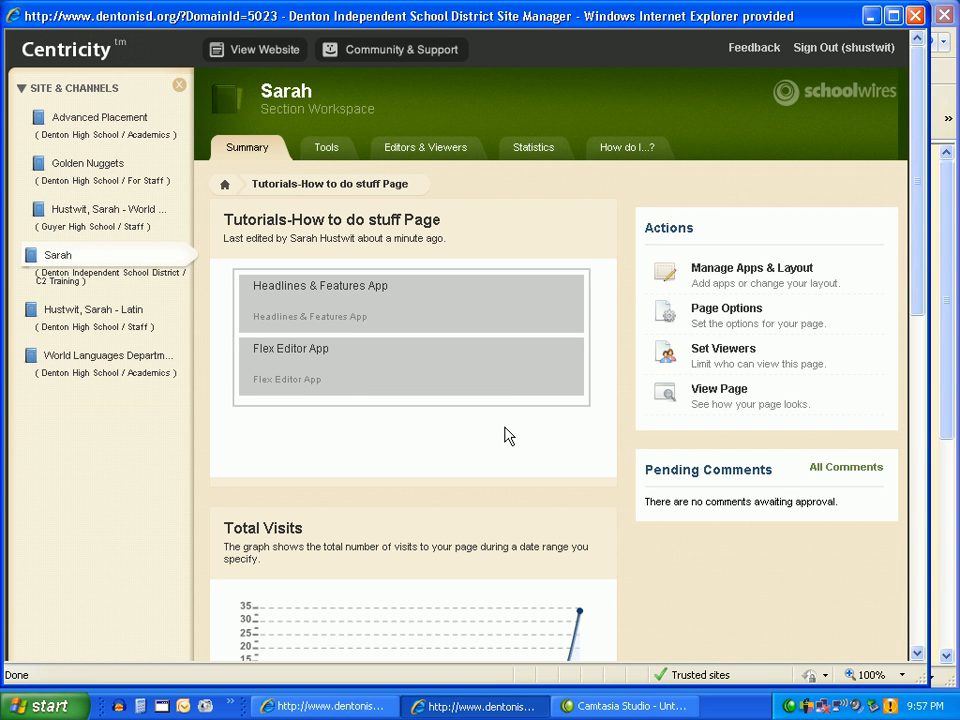